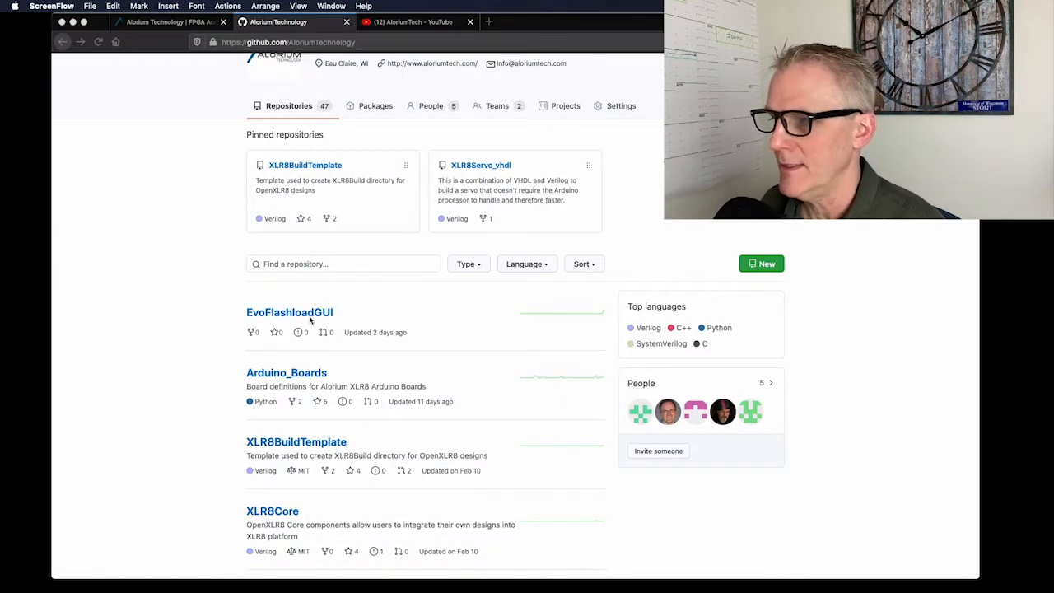
# Open the EvoFlashloadGUI repository, download it as a ZIP archive and save the file.
pyautogui.scroll(-1, 320, 315)
pyautogui.click(316, 313)
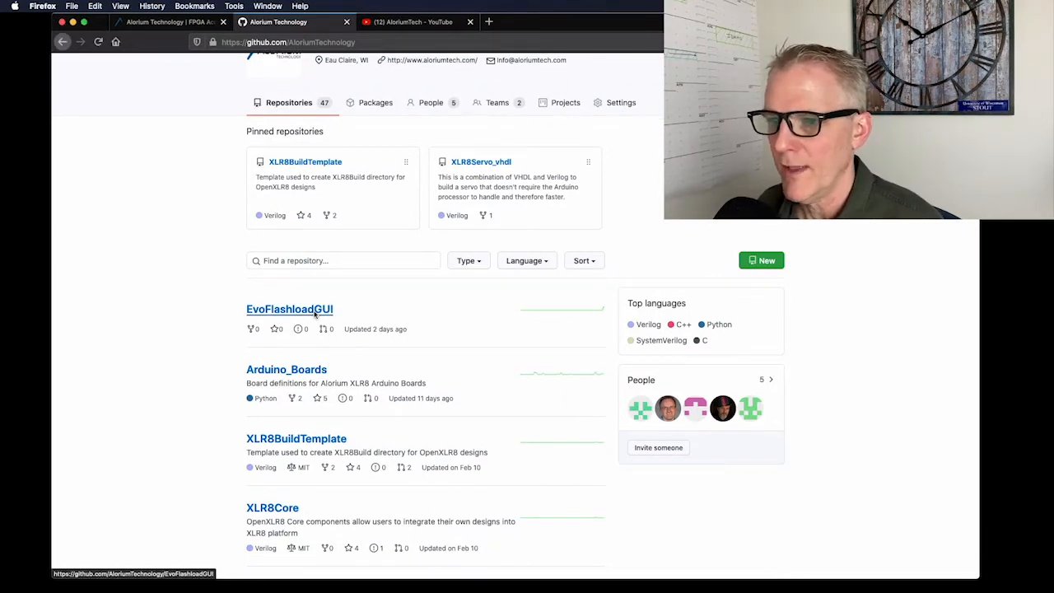
pyautogui.click(320, 313)
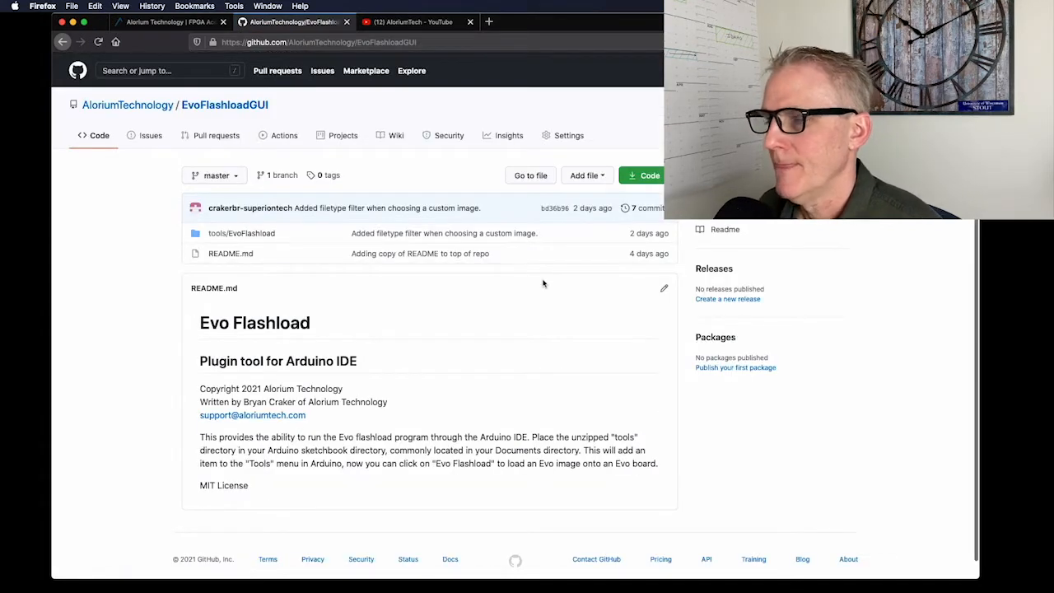
pyautogui.click(646, 176)
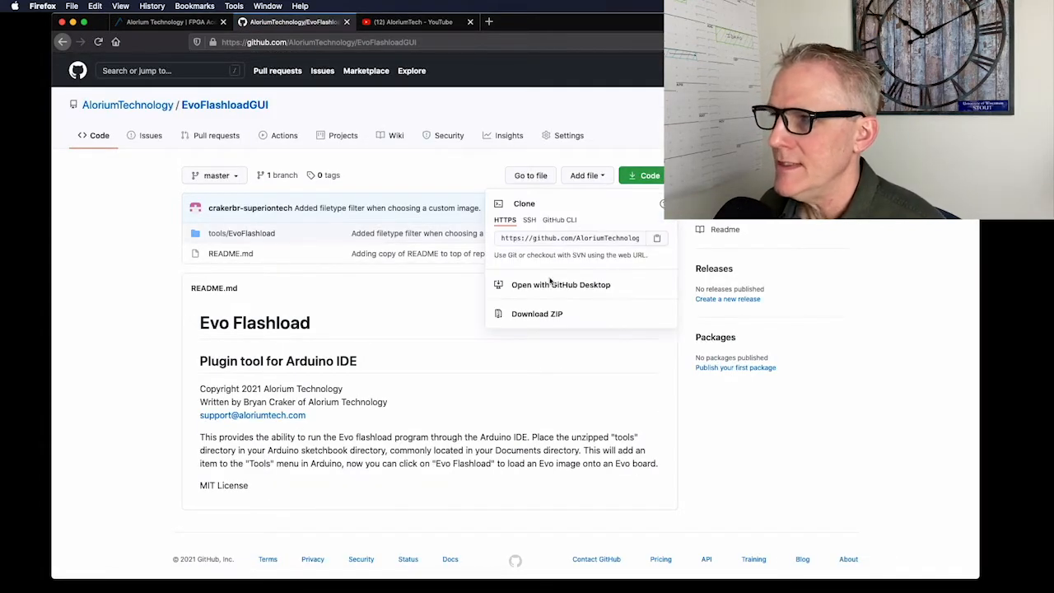
pyautogui.click(540, 322)
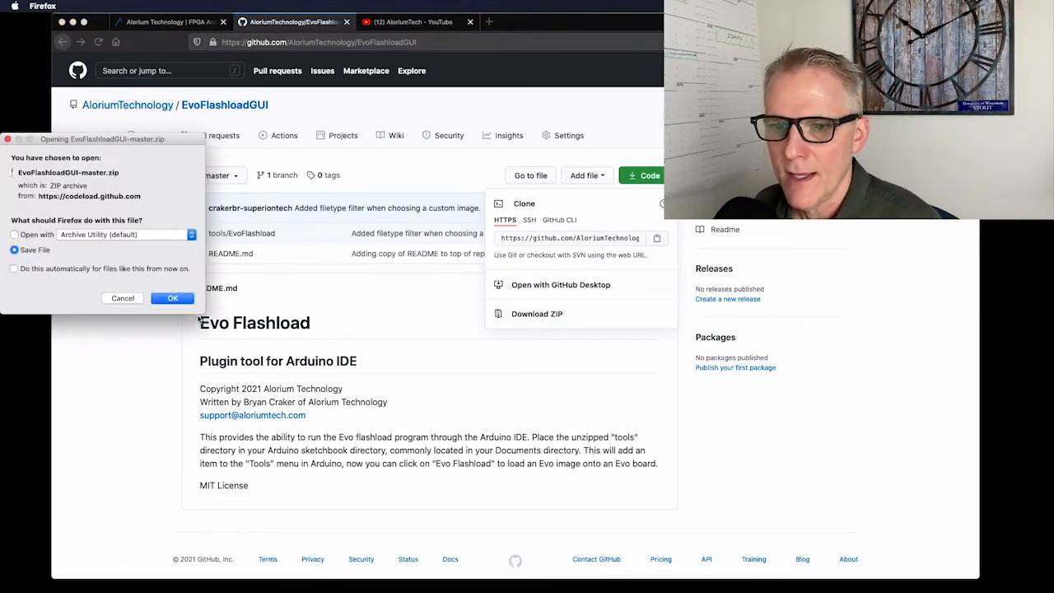
pyautogui.click(174, 298)
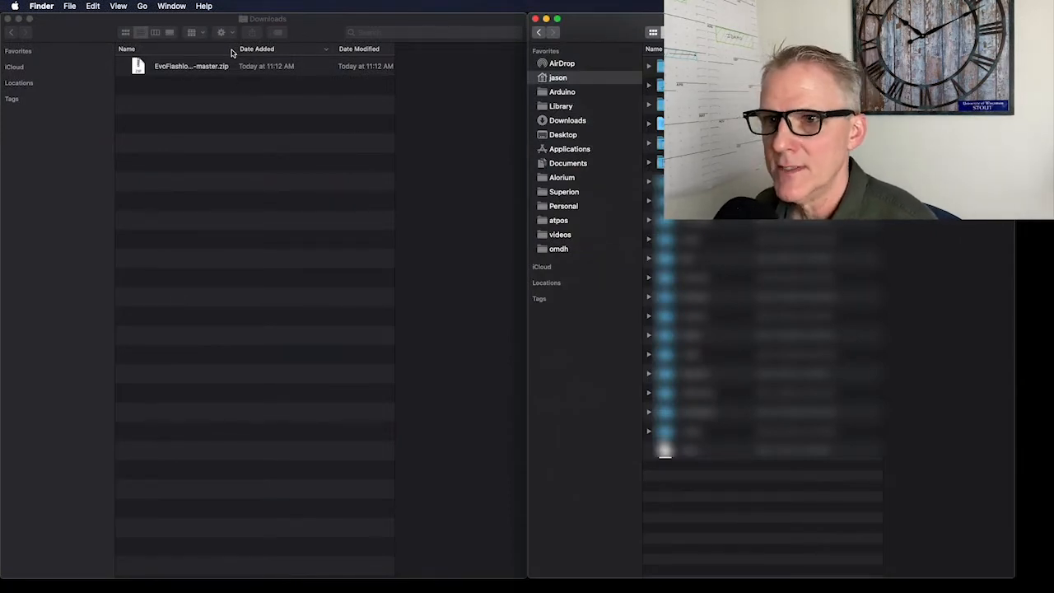
# Widen the Name column in the Downloads folder and extract EvoFlashloadGUI-master.zip.
pyautogui.click(234, 49)
pyautogui.moveTo(233, 49); pyautogui.dragTo(278, 51)
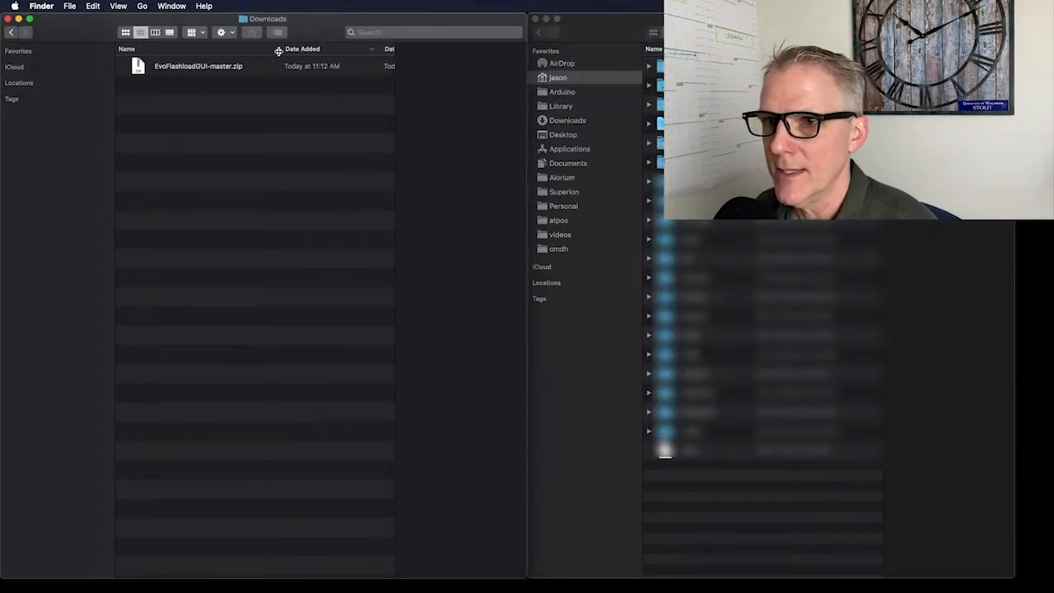
pyautogui.doubleClick(182, 71)
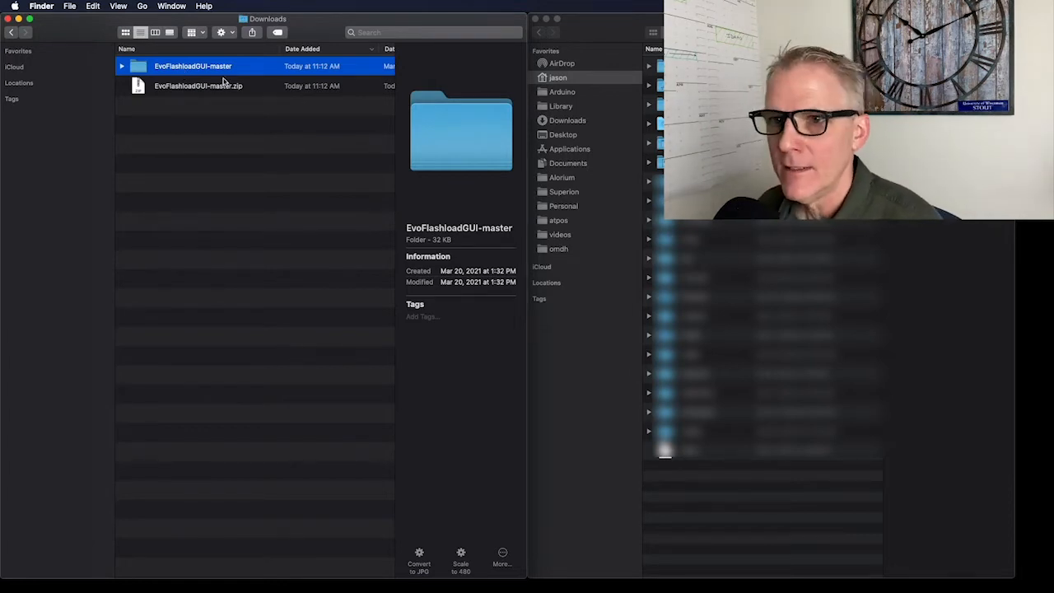
# Examine the nested contents of EvoFlashloadGUI-master down to EvoFlashload.jar in the tool folder.
pyautogui.click(122, 67)
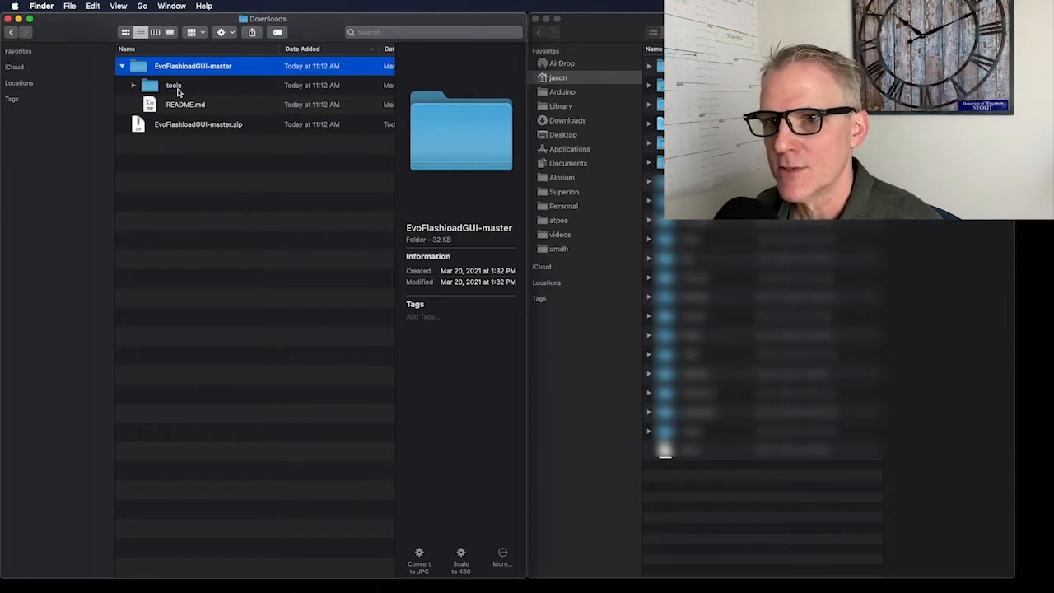
pyautogui.click(133, 85)
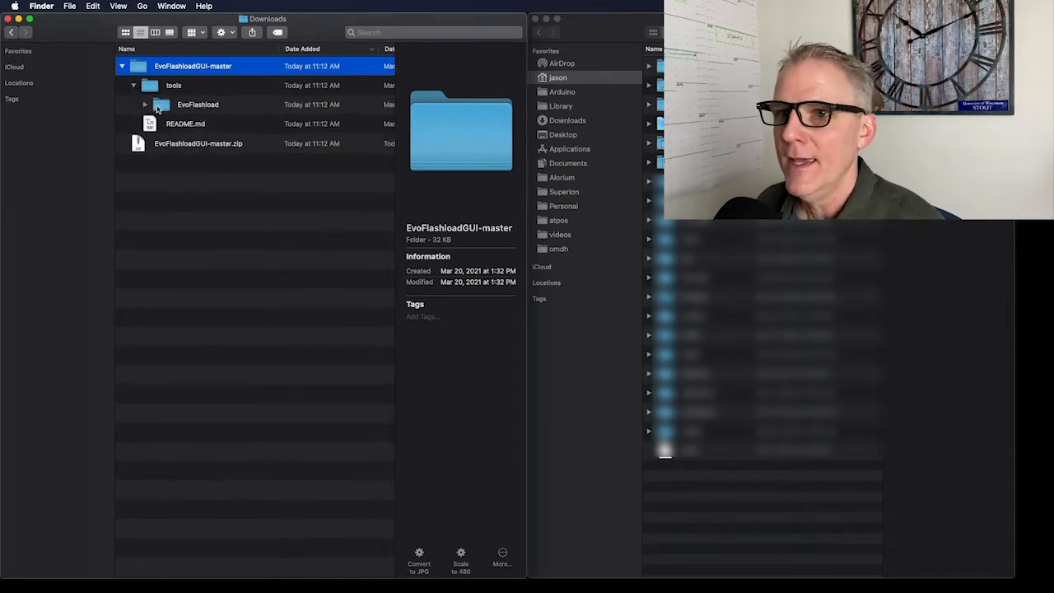
pyautogui.click(144, 106)
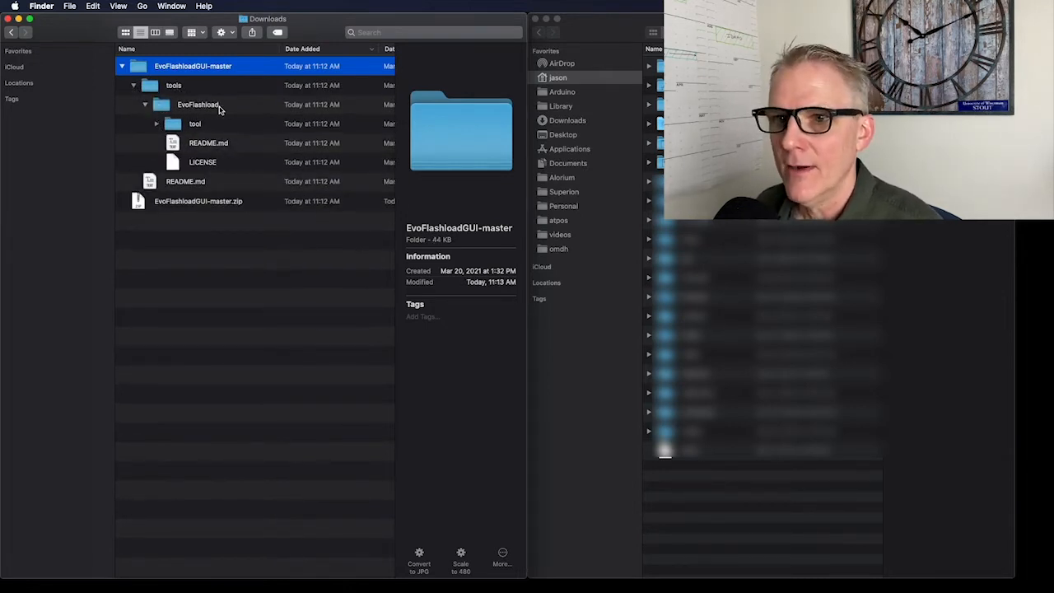
pyautogui.click(159, 126)
pyautogui.click(157, 125)
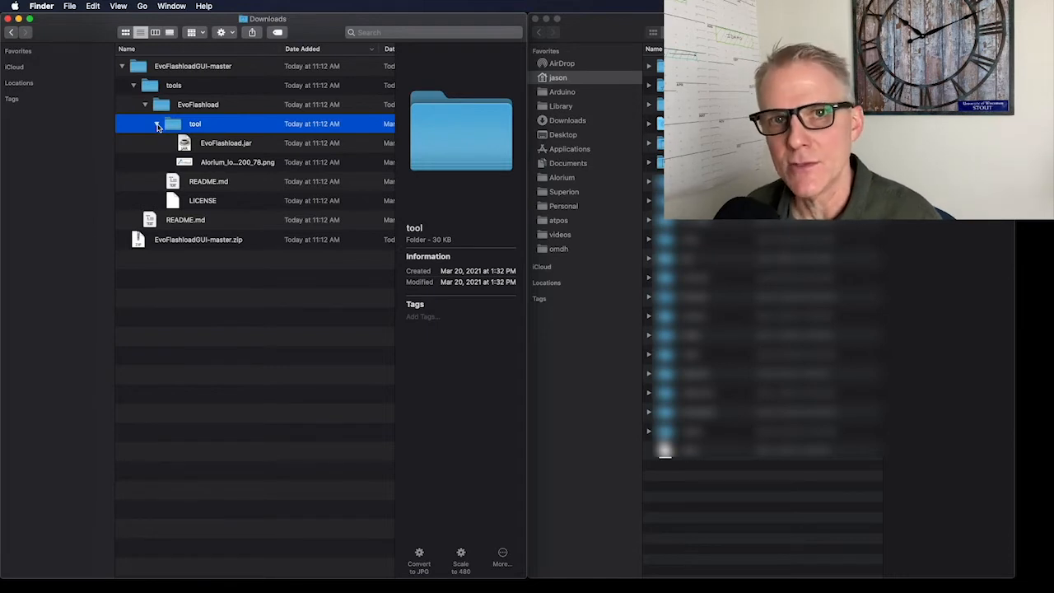
pyautogui.click(228, 146)
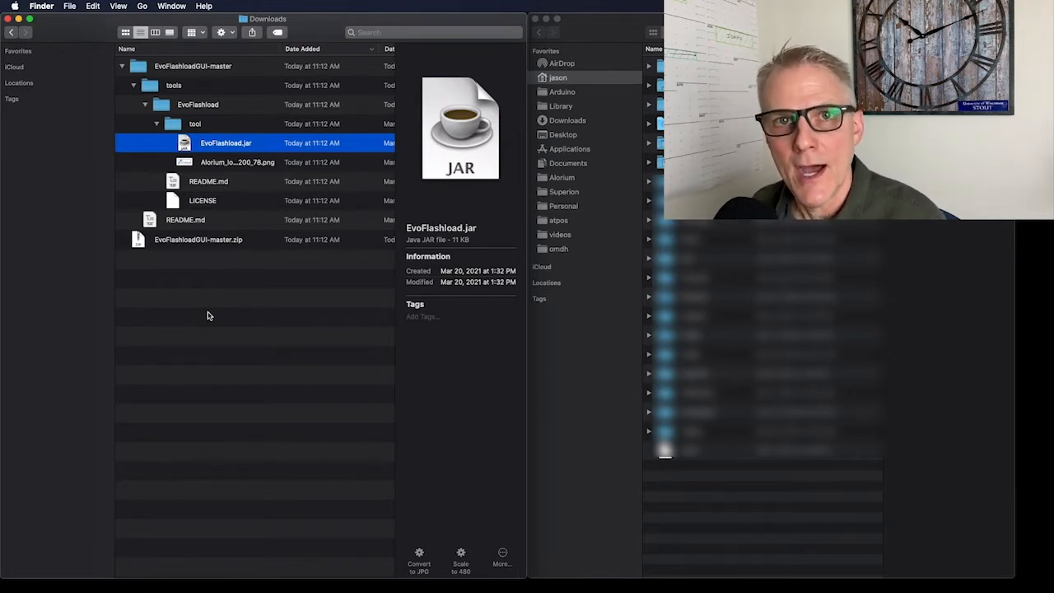
# Collapse the nested tool, EvoFlashload and tools folders, leaving the tools folder selected.
pyautogui.click(157, 124)
pyautogui.click(145, 105)
pyautogui.click(195, 88)
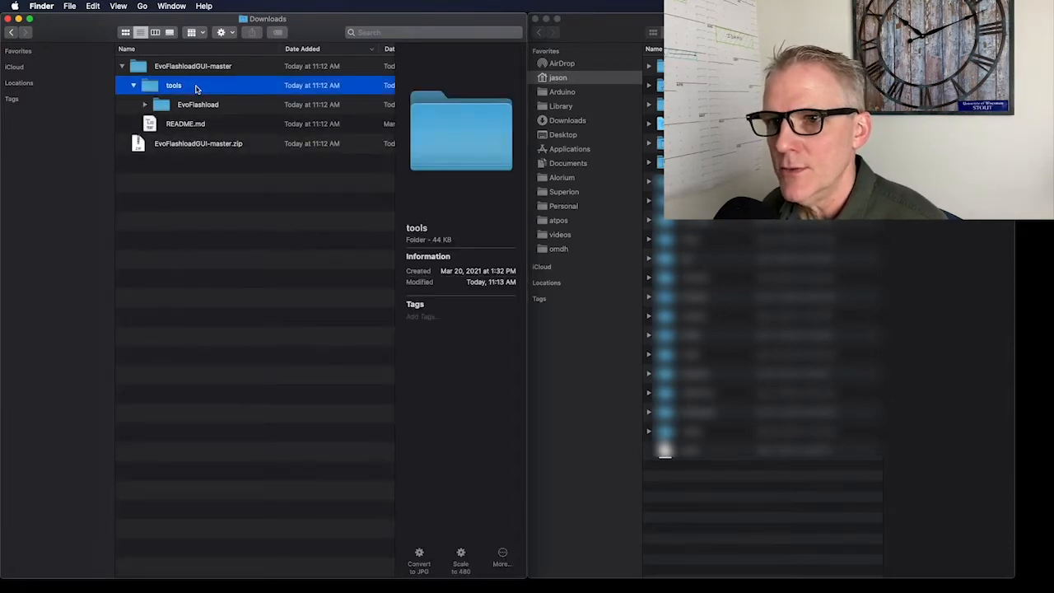
pyautogui.click(134, 85)
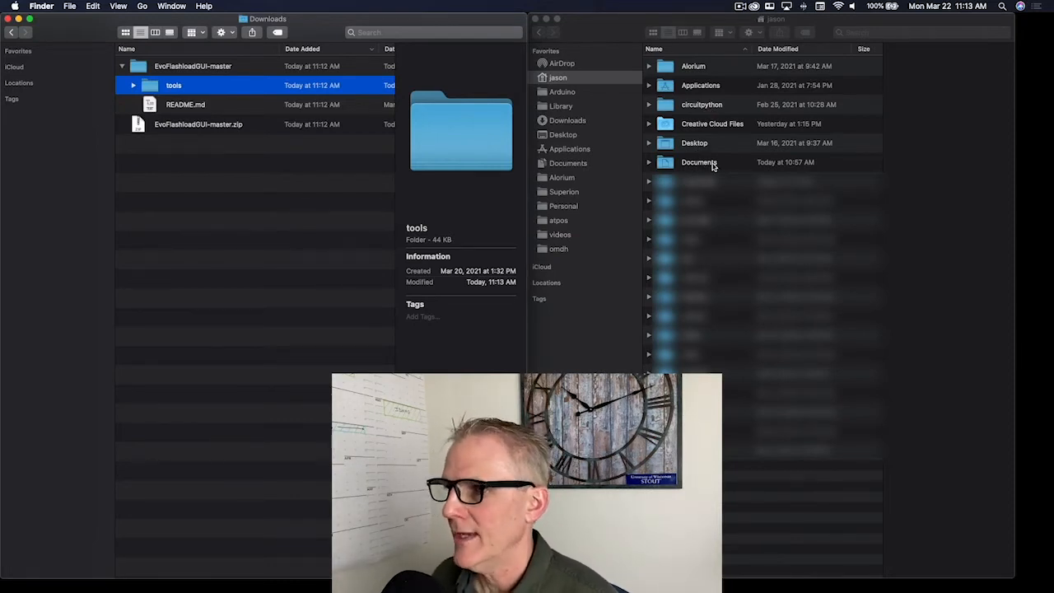
# Open the Arduino sketchbook folder inside Documents in the second Finder window.
pyautogui.click(713, 165)
pyautogui.doubleClick(713, 165)
pyautogui.doubleClick(705, 73)
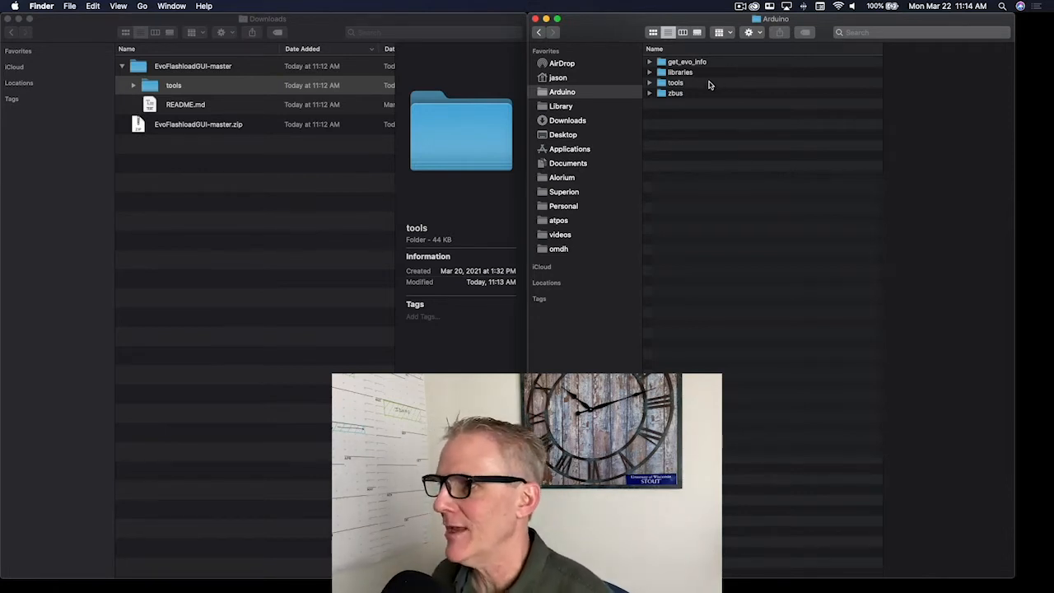
# Delete the existing tools folder from the Arduino sketchbook folder.
pyautogui.click(708, 83)
pyautogui.click(650, 84)
pyautogui.click(649, 83)
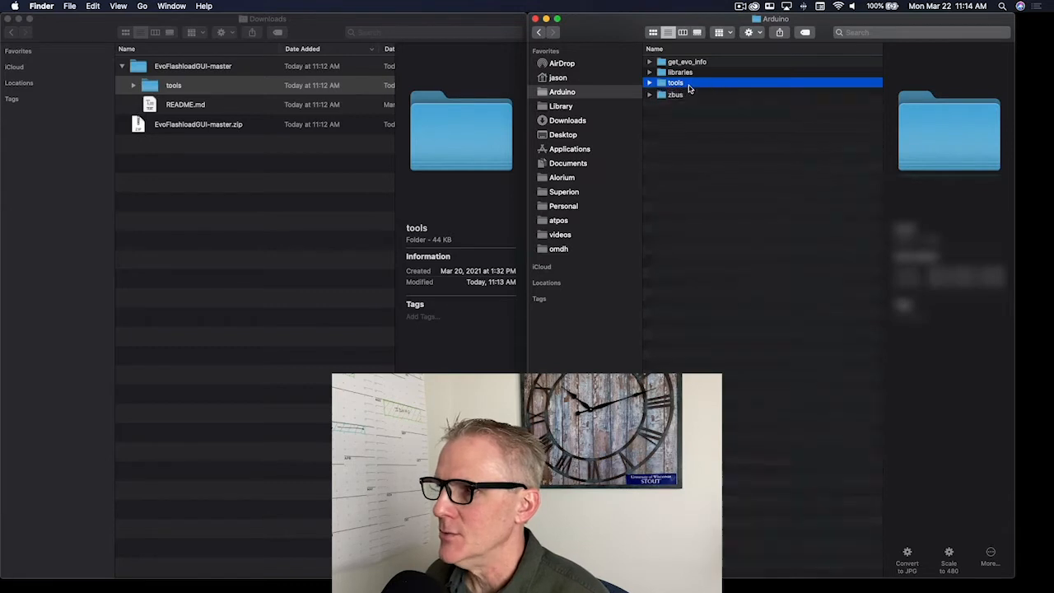
pyautogui.press('super+BackSpace')
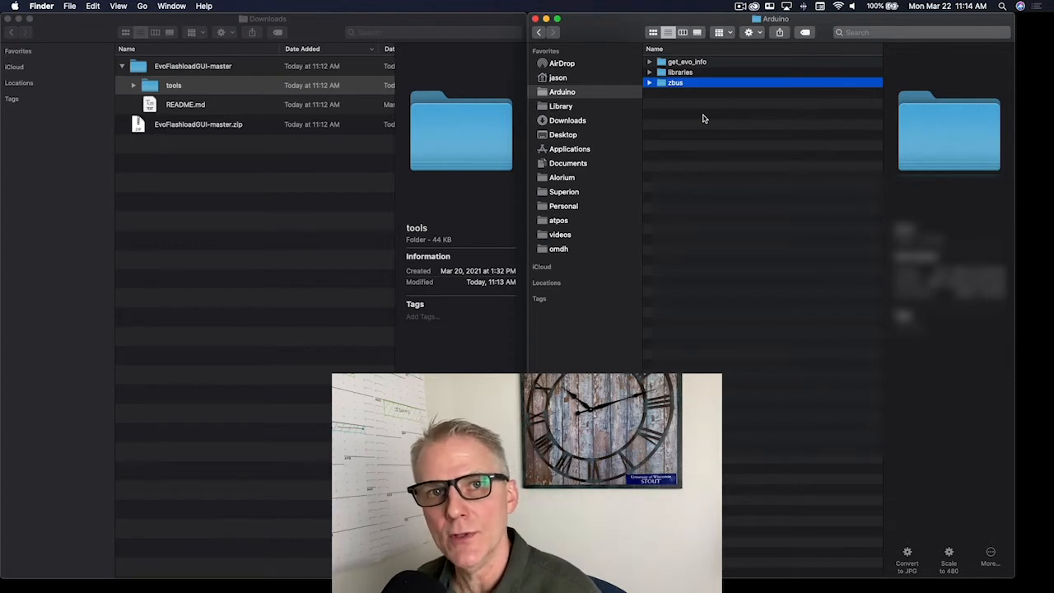
pyautogui.click(703, 119)
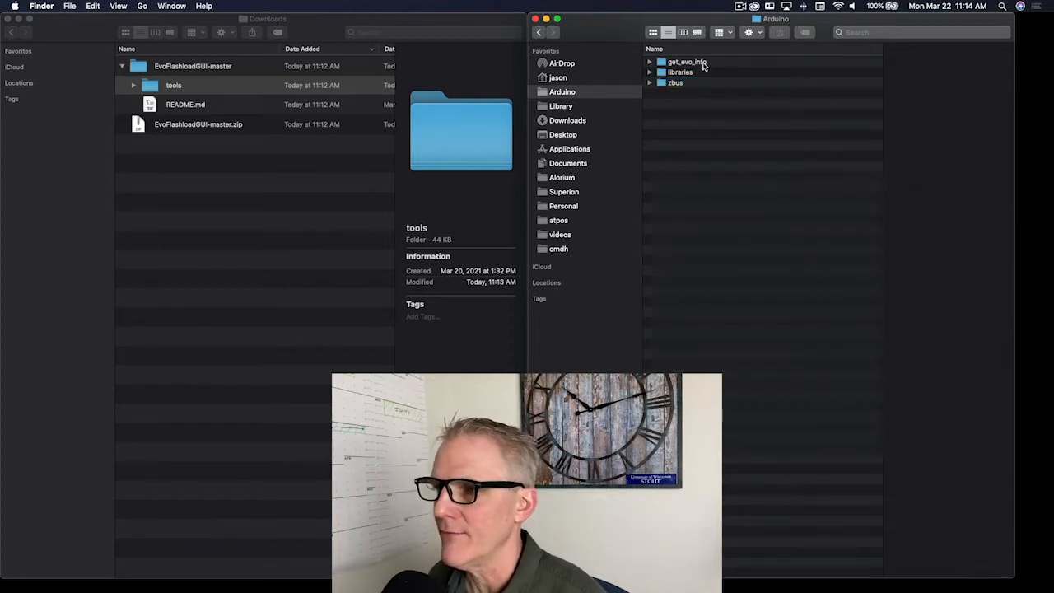
pyautogui.click(701, 63)
pyautogui.click(696, 74)
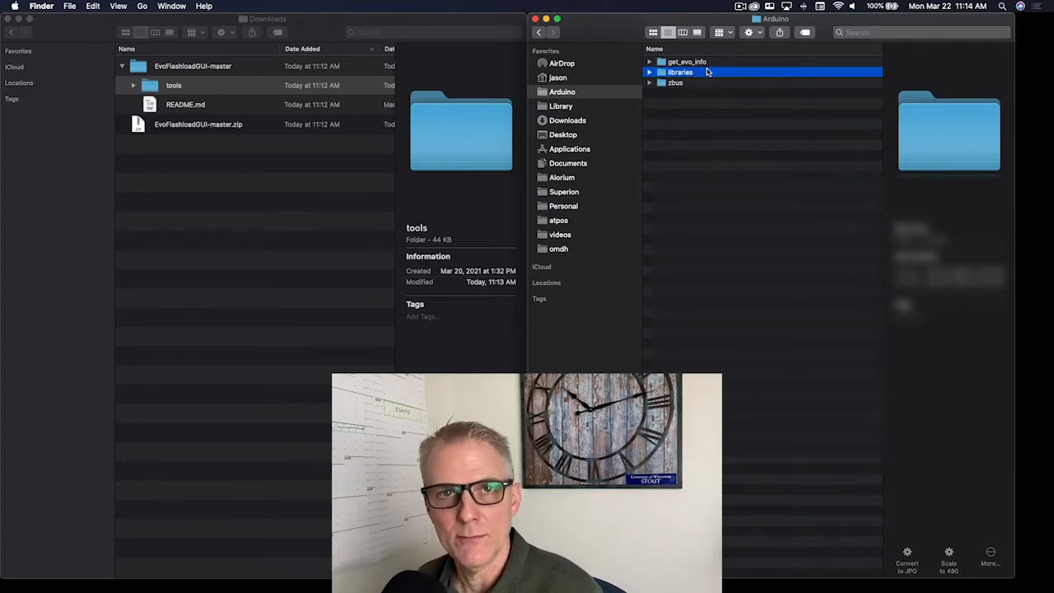
pyautogui.click(701, 63)
pyautogui.click(702, 84)
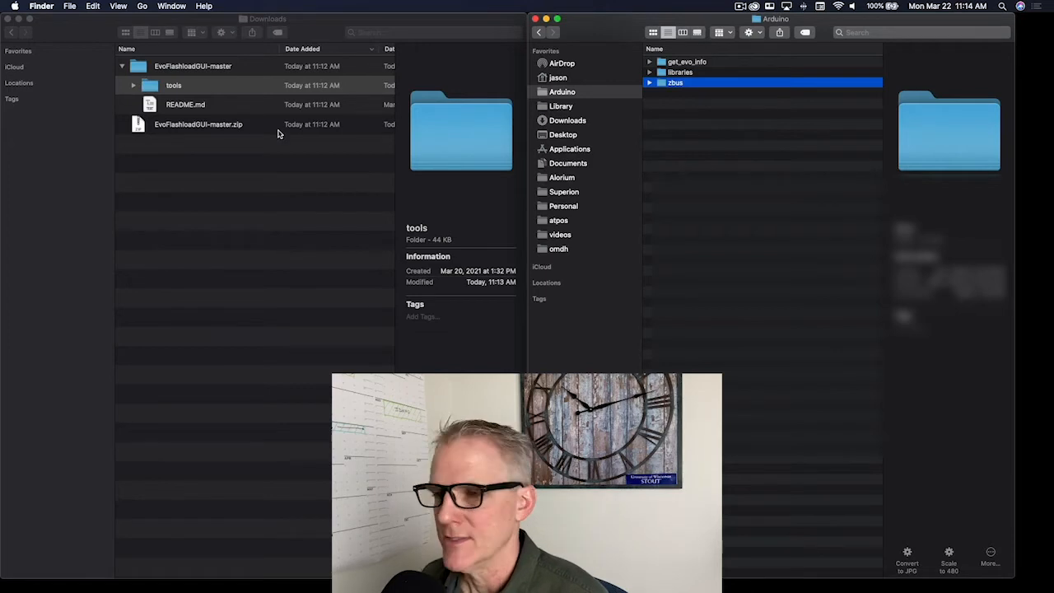
# Move the downloaded tools folder into the Arduino sketchbook folder and check its nested contents.
pyautogui.click(197, 89)
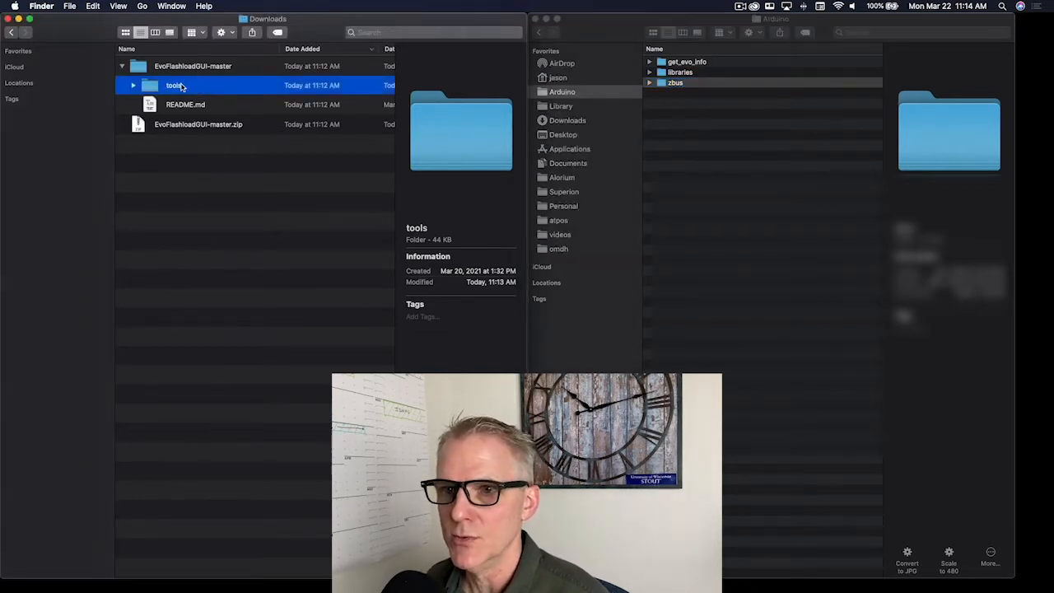
pyautogui.moveTo(153, 85); pyautogui.dragTo(799, 136)
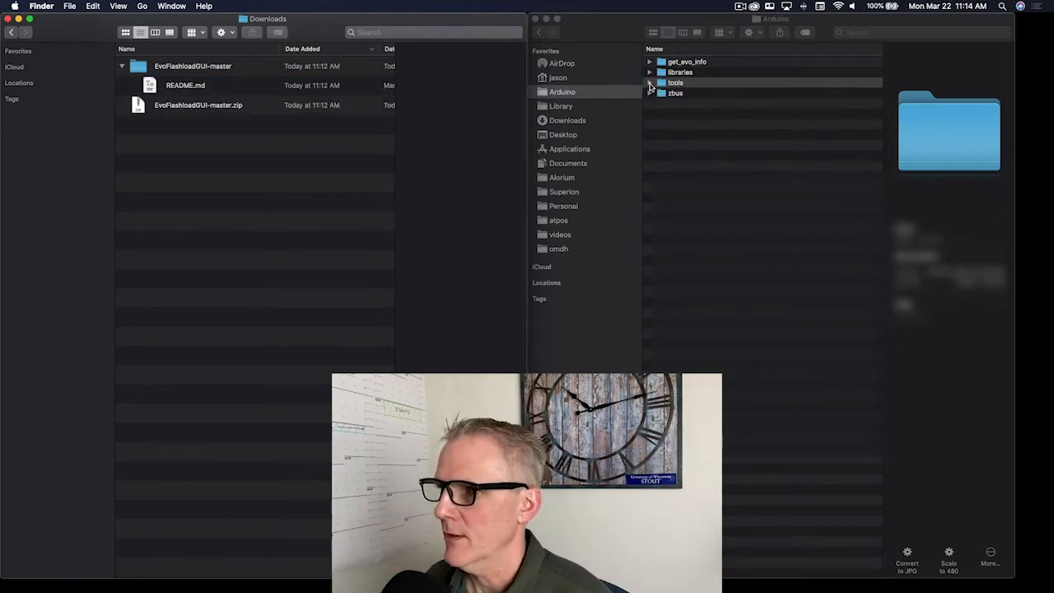
pyautogui.click(650, 84)
pyautogui.click(660, 93)
pyautogui.click(673, 124)
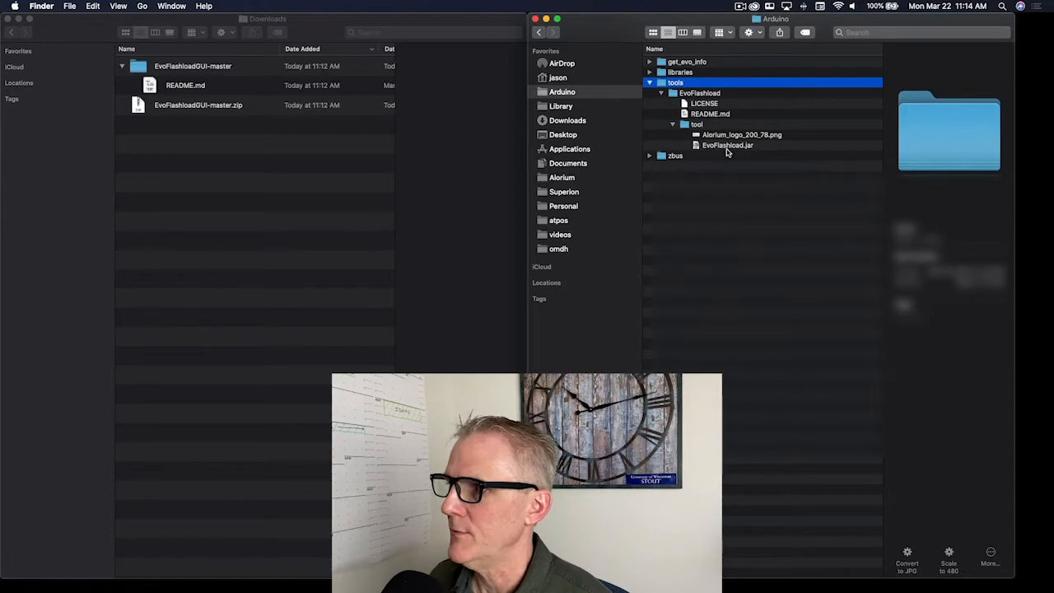
pyautogui.click(650, 84)
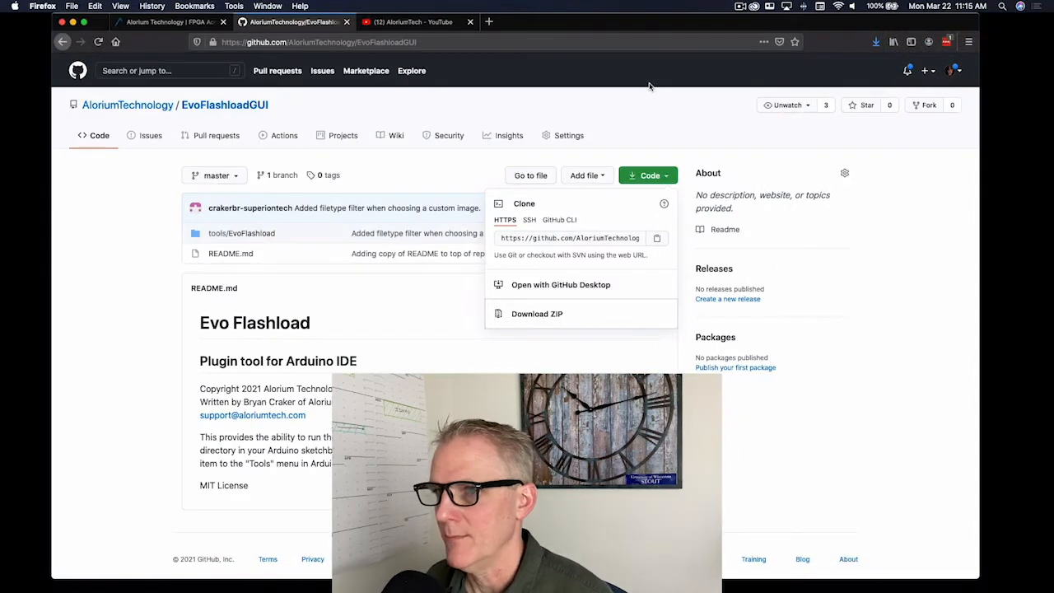
# Launch the Arduino IDE and reposition its get_evo_info sketch window so it is fully in view.
pyautogui.press('super+space')
pyautogui.write('fa')
pyautogui.press('BackSpace')
pyautogui.press('BackSpace')
pyautogui.write('arduino')
pyautogui.press('Return')
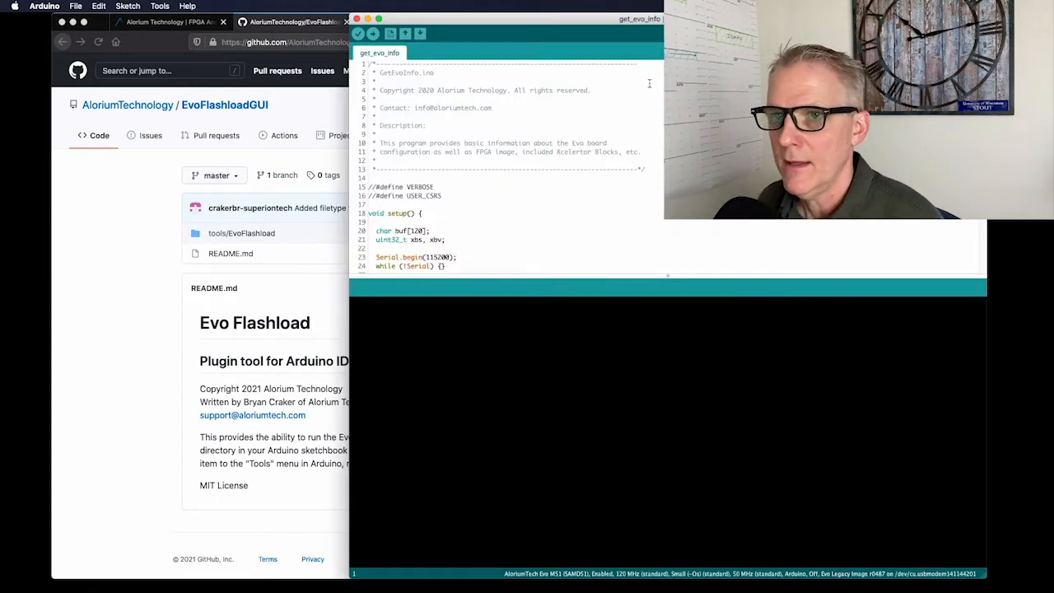
pyautogui.moveTo(658, 21); pyautogui.dragTo(479, 21)
pyautogui.moveTo(807, 13); pyautogui.dragTo(687, 54)
pyautogui.moveTo(601, 60); pyautogui.dragTo(549, 48)
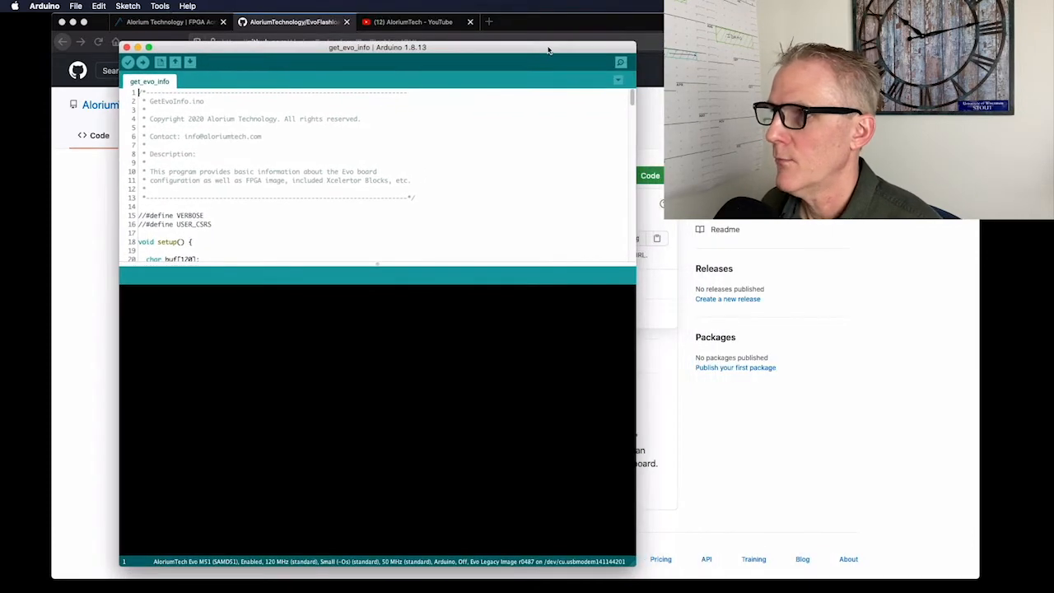
# Check that Evo Flashload is listed among the IDE tools and review the board and port settings.
pyautogui.click(163, 6)
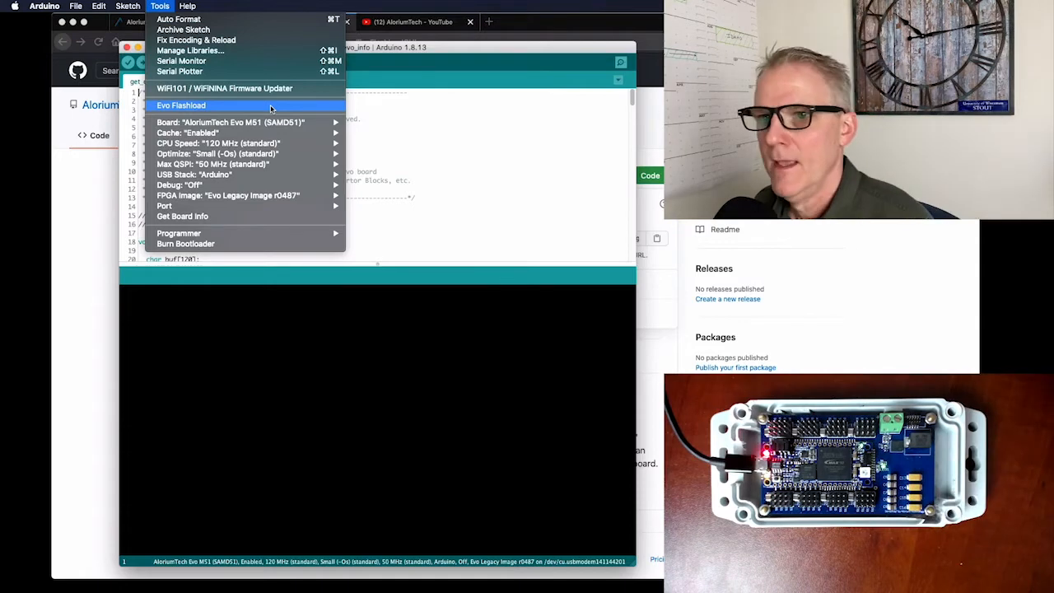
pyautogui.click(496, 123)
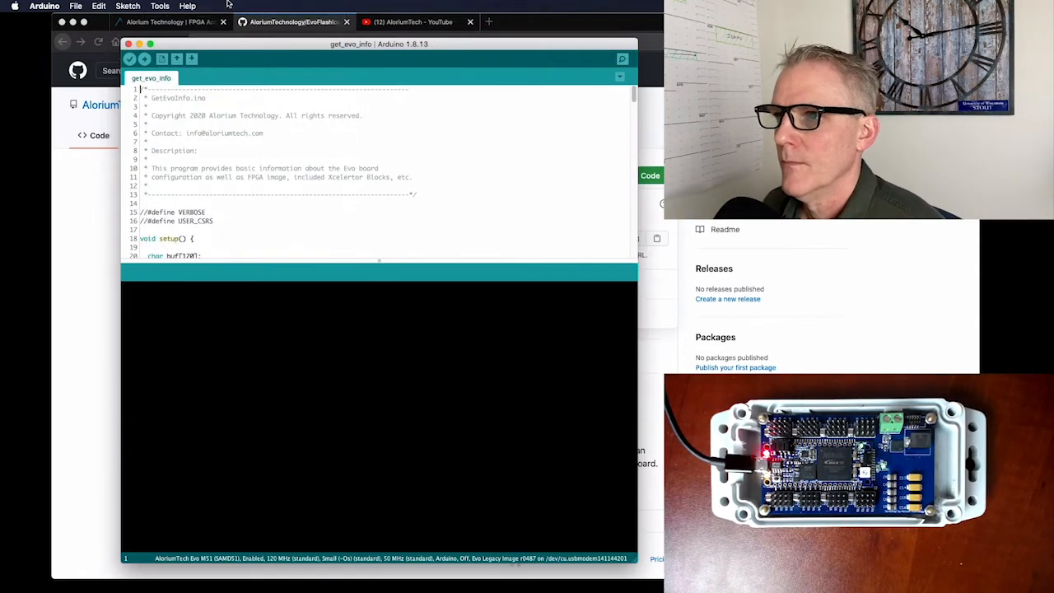
pyautogui.click(159, 6)
pyautogui.moveTo(210, 125)
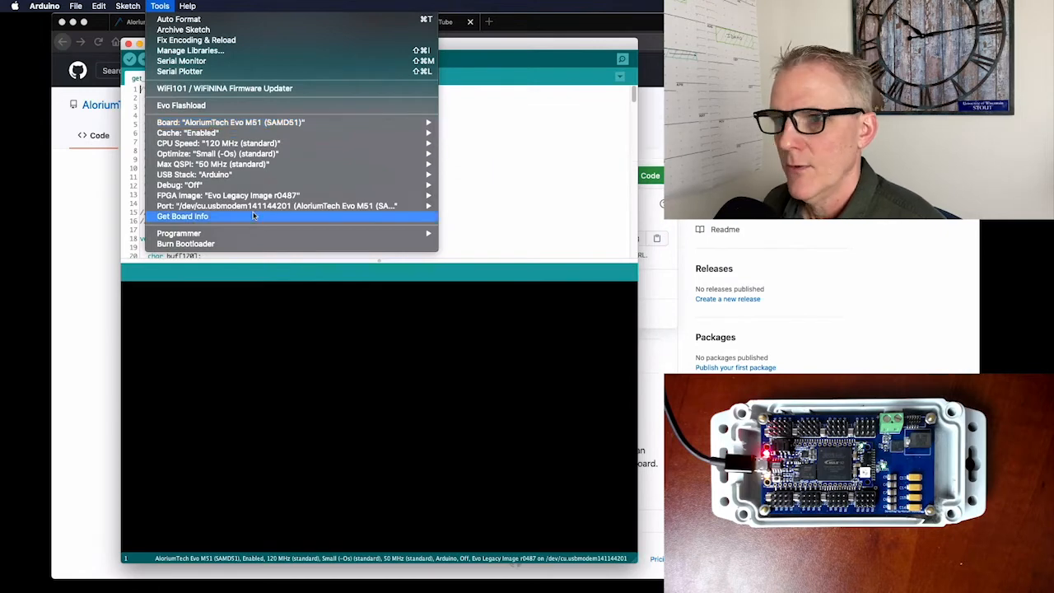
pyautogui.moveTo(255, 207)
pyautogui.click(550, 259)
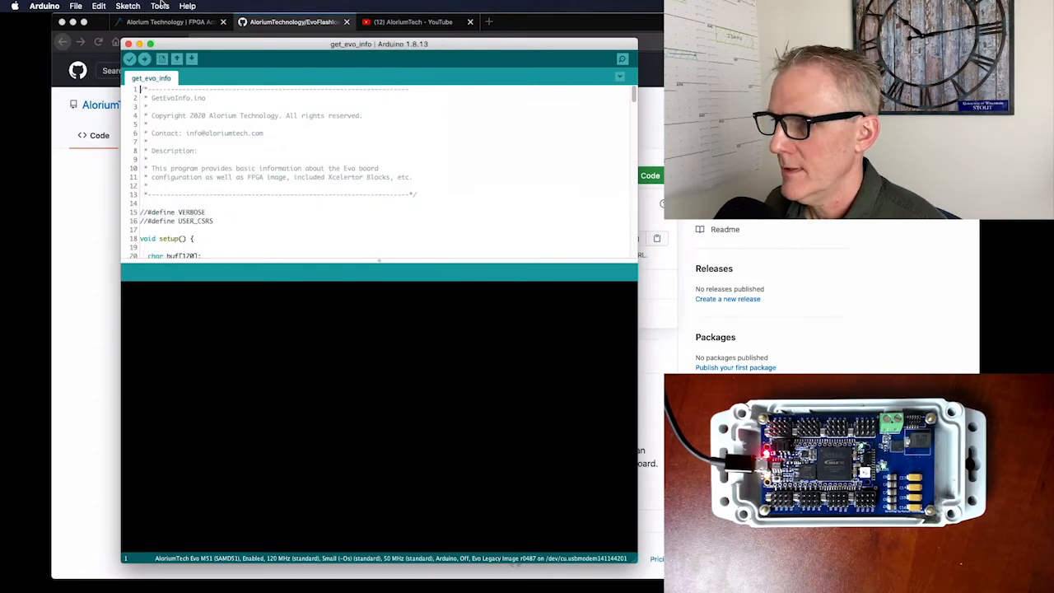
# Open the Evo Flashload tool, reposition its window, and minimize the browser and sketch windows behind it.
pyautogui.click(160, 6)
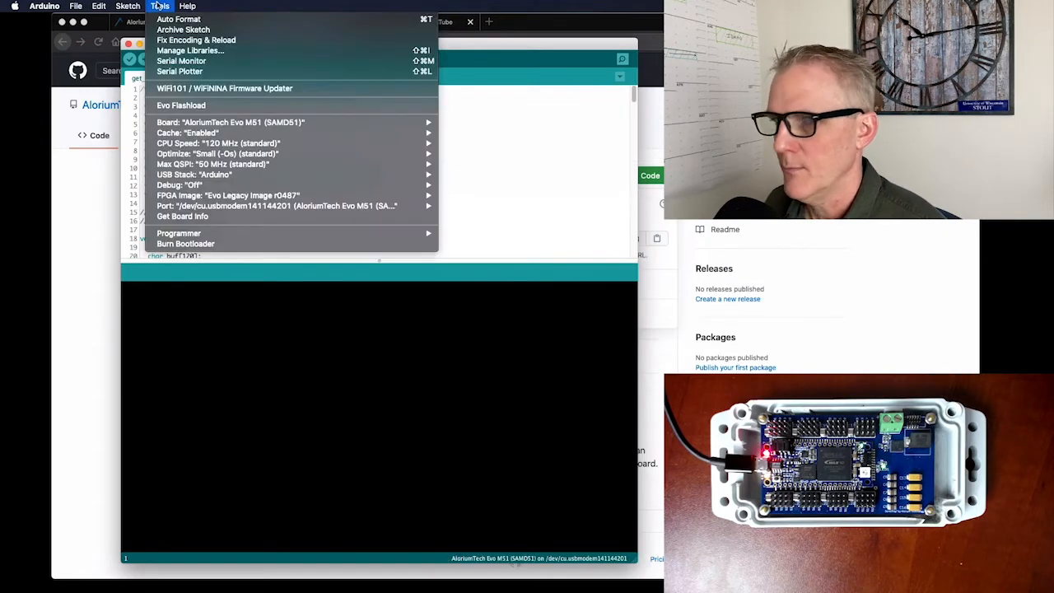
pyautogui.click(209, 105)
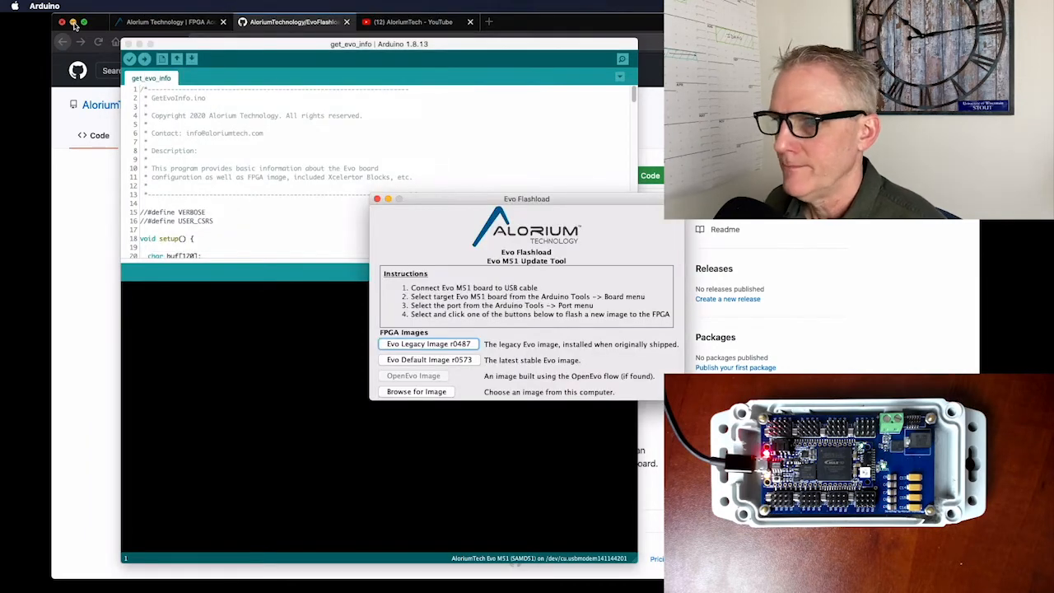
pyautogui.click(73, 22)
pyautogui.click(356, 18)
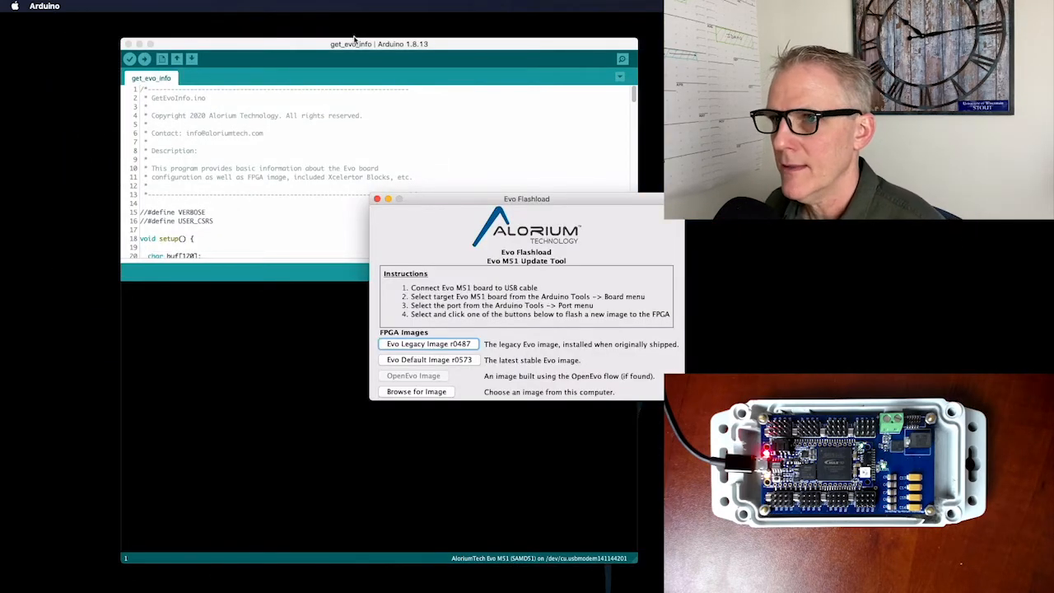
pyautogui.moveTo(364, 47); pyautogui.dragTo(339, 32)
pyautogui.click(658, 198)
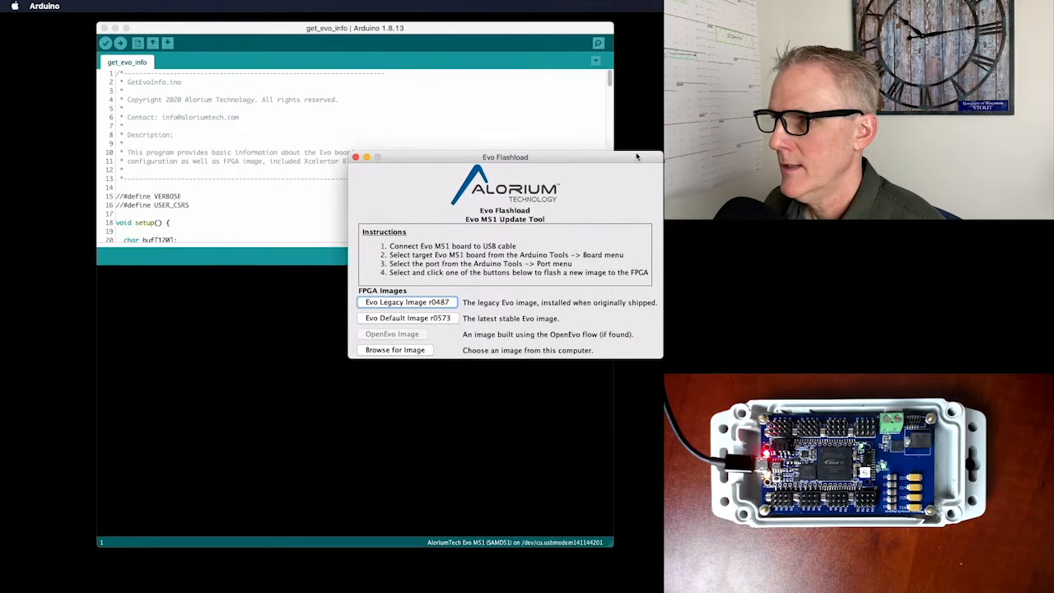
pyautogui.moveTo(567, 160); pyautogui.dragTo(473, 99)
pyautogui.click(116, 28)
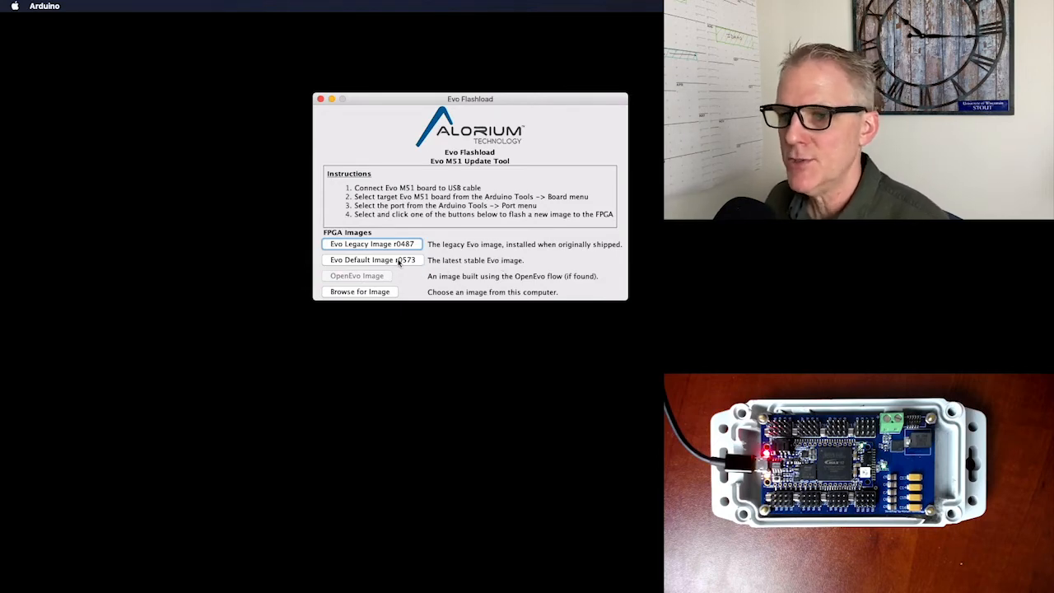
# Restore the minimized sketch window, arrange it beside the Flashload window, and flash the Evo Default Image r0573 to the board.
pyautogui.moveTo(456, 589)
pyautogui.click(614, 586)
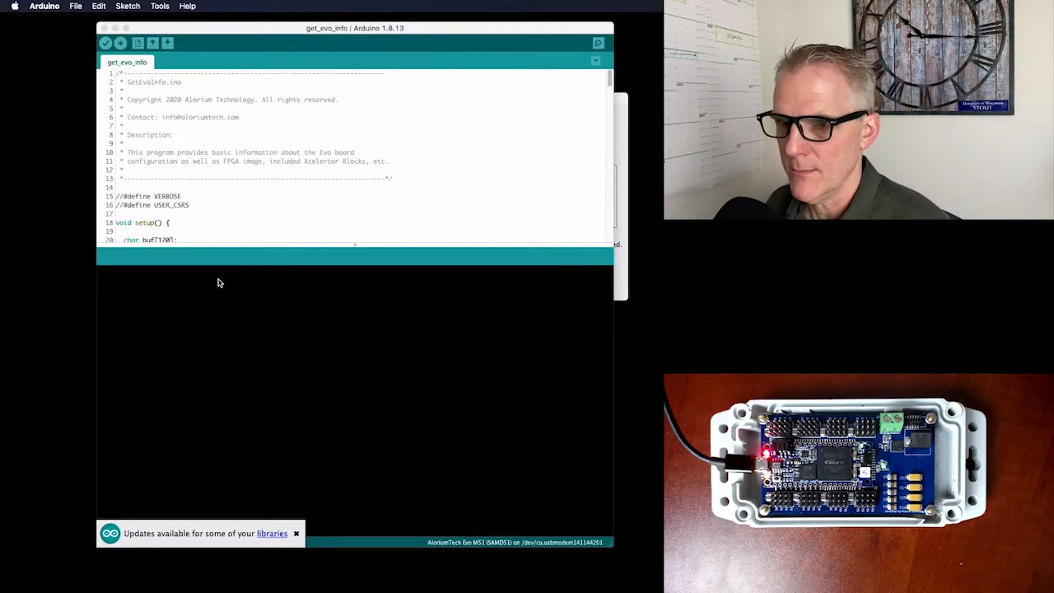
pyautogui.moveTo(336, 23); pyautogui.dragTo(290, 16)
pyautogui.moveTo(601, 98); pyautogui.dragTo(707, 75)
pyautogui.click(485, 237)
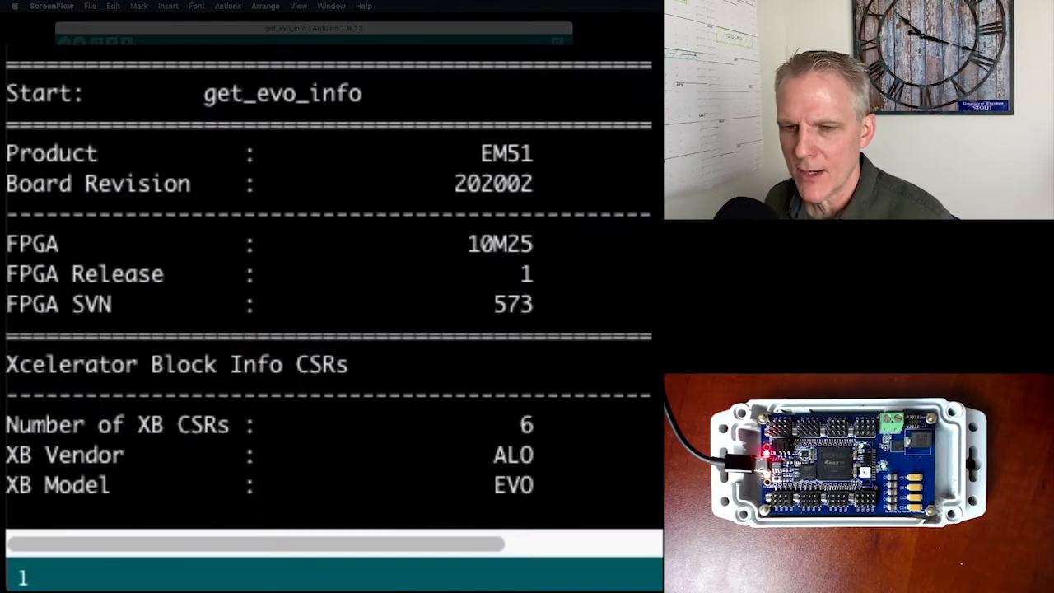
# Highlight the FPGA SVN value in the get_evo_info output to check the flashed default image, and clear the selection.
pyautogui.moveTo(490, 304); pyautogui.dragTo(528, 304)
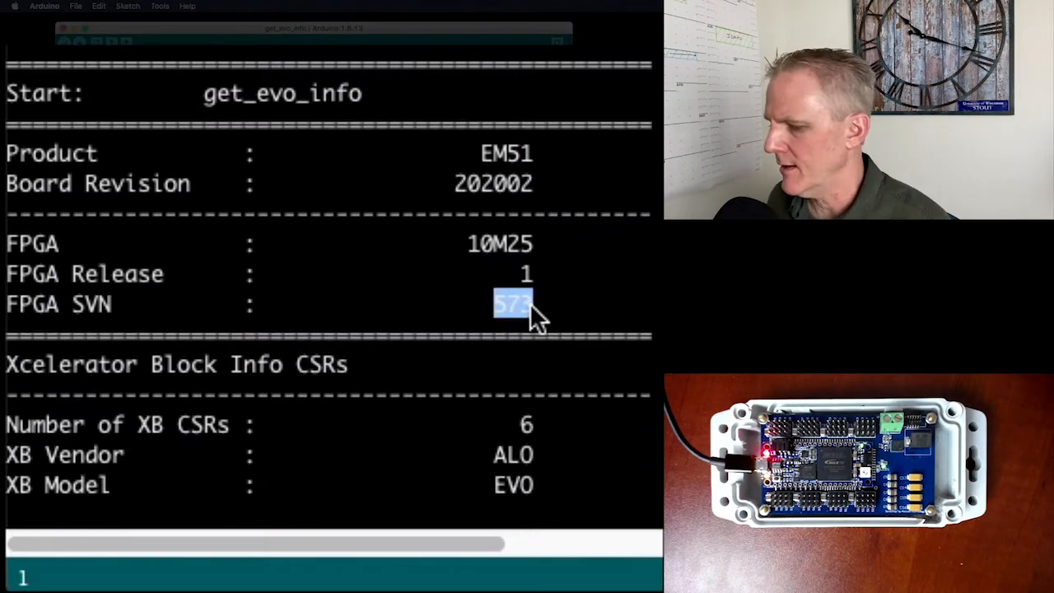
pyautogui.click(569, 301)
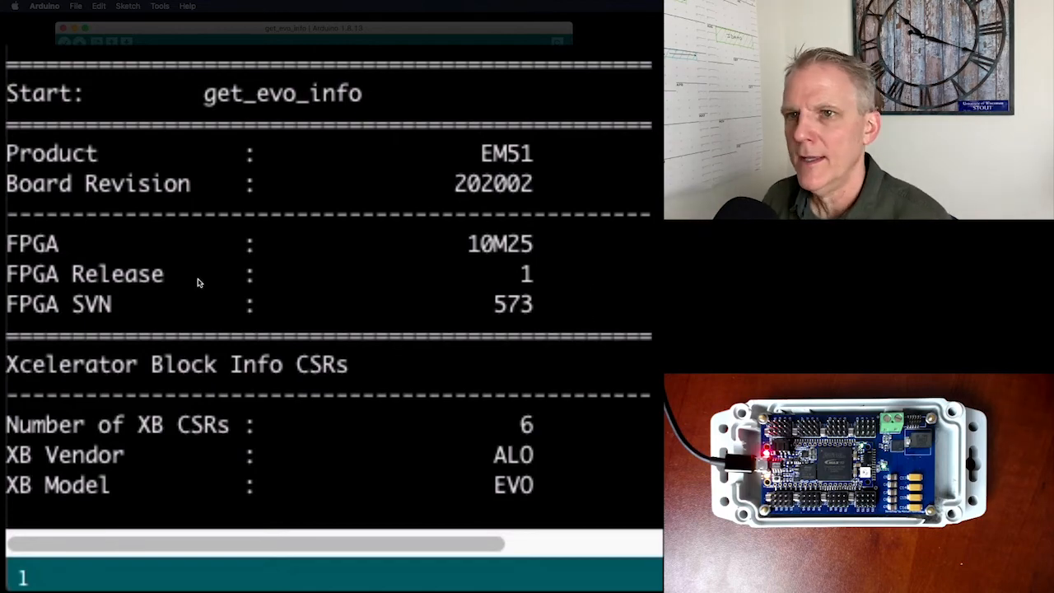
# Reopen the Evo Flashload tool and move its window clear of the console output.
pyautogui.click(159, 6)
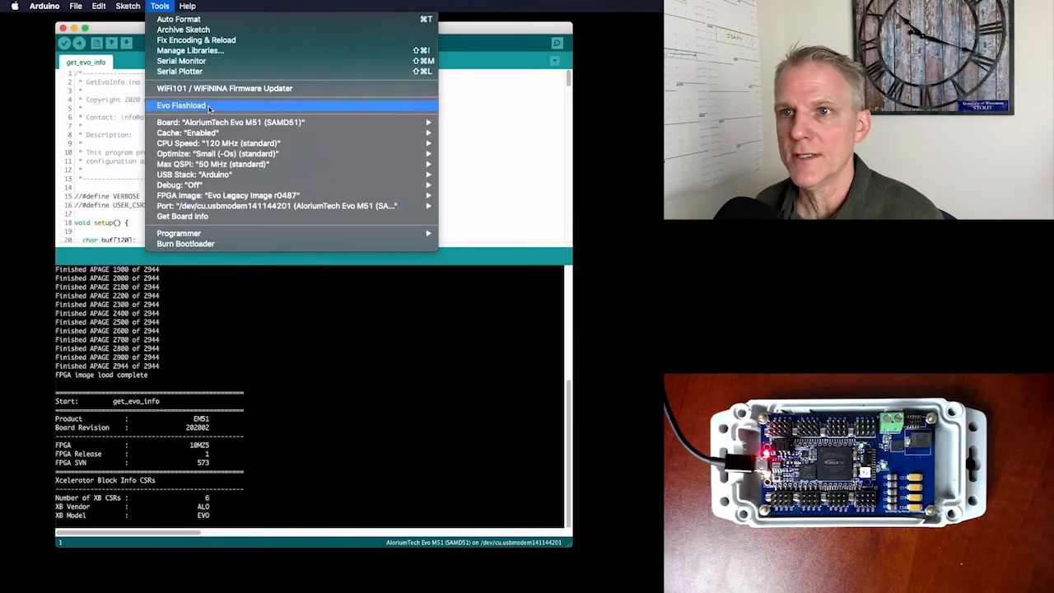
pyautogui.click(181, 105)
pyautogui.moveTo(463, 205); pyautogui.dragTo(410, 75)
# Browse for a custom image in Documents/Arduino/zbus and flash evo_m51.evo_img to the board.
pyautogui.click(370, 263)
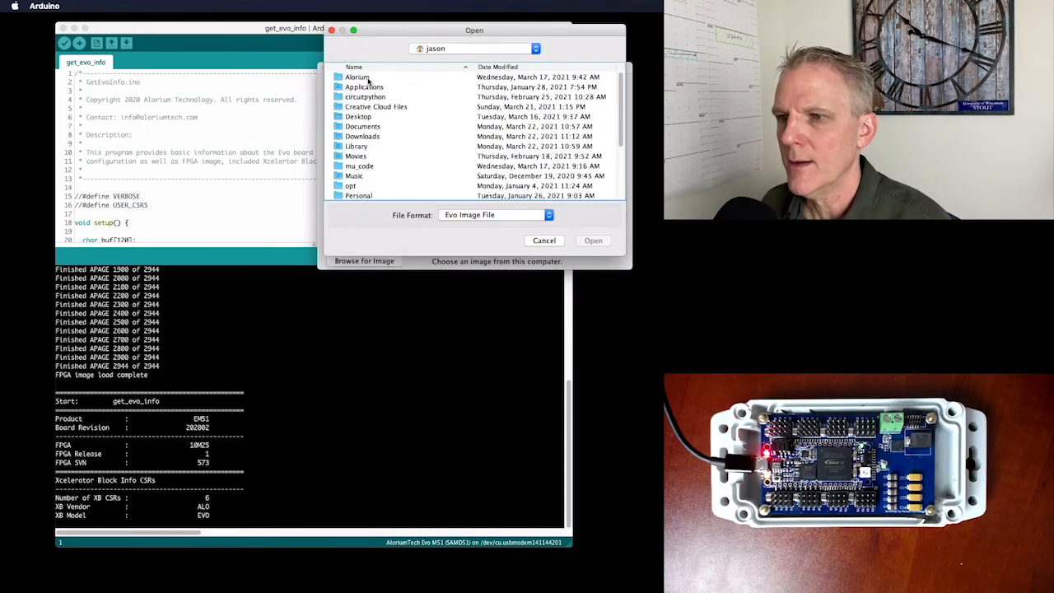
pyautogui.doubleClick(368, 128)
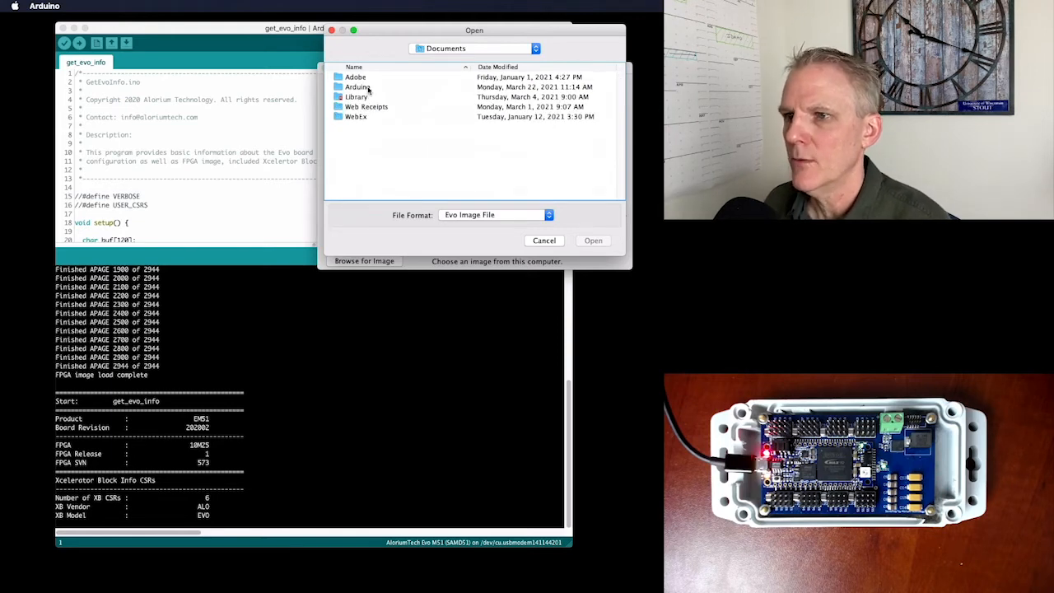
pyautogui.doubleClick(362, 88)
pyautogui.click(362, 108)
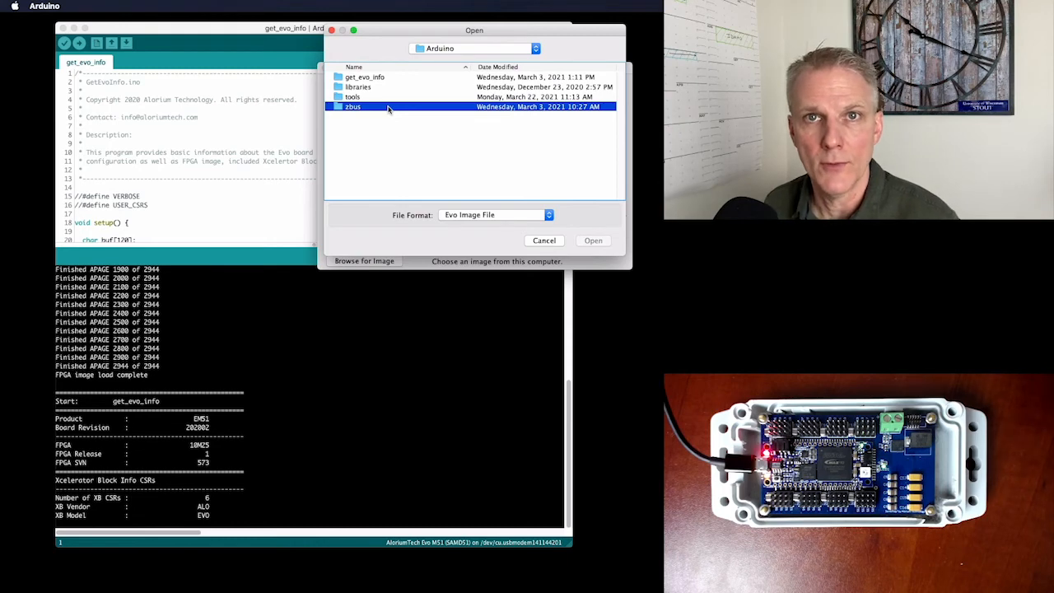
pyautogui.doubleClick(389, 108)
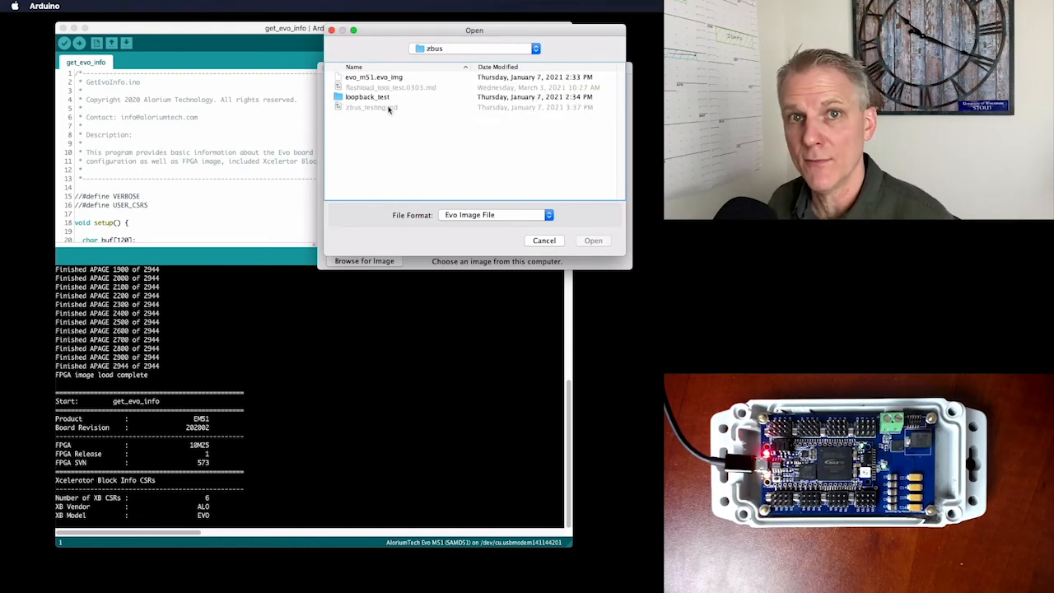
pyautogui.click(395, 79)
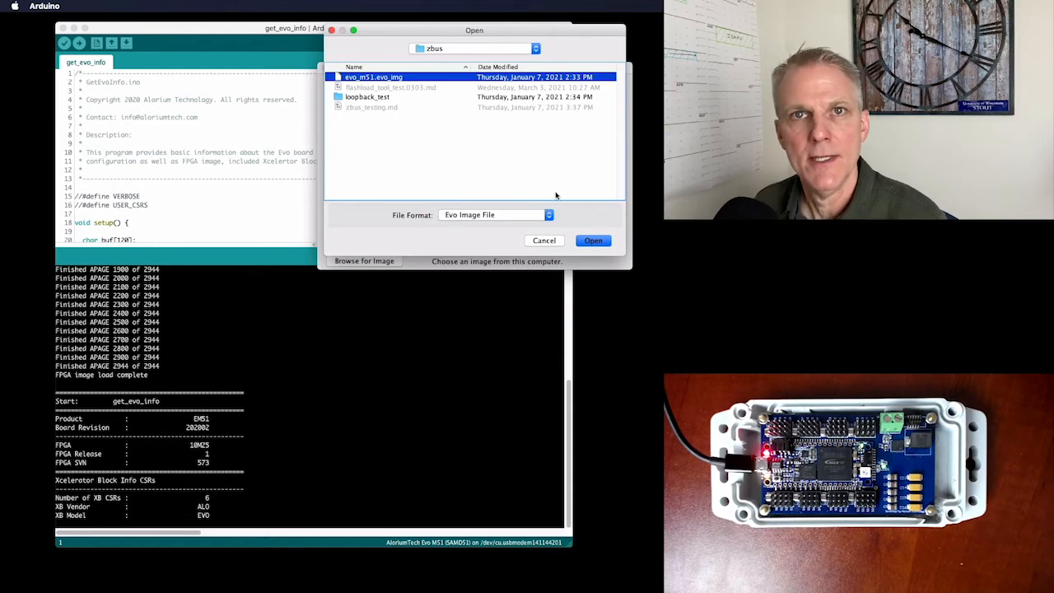
pyautogui.click(591, 242)
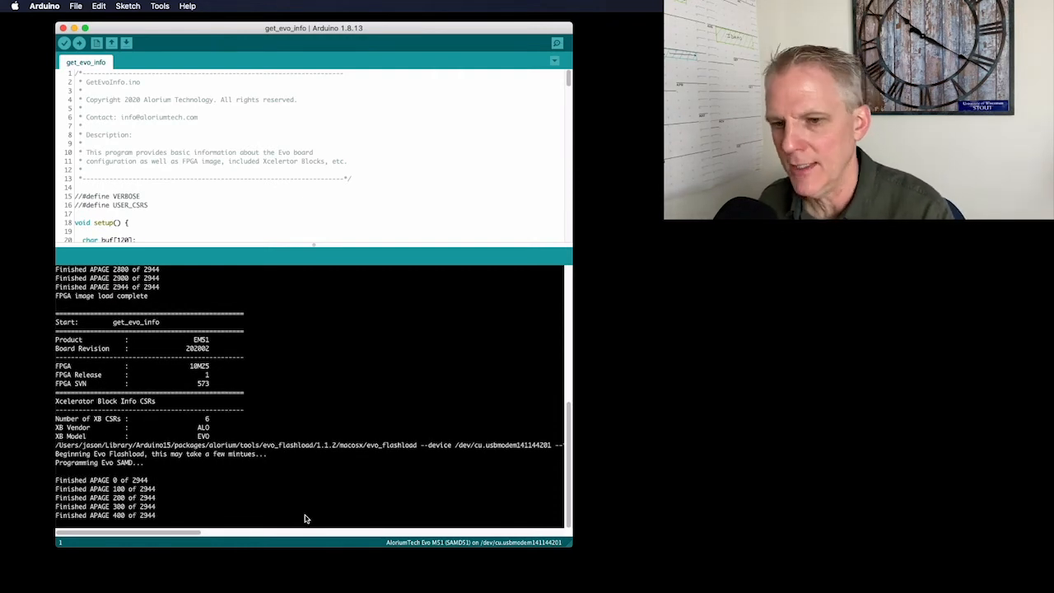
# Restore the browser, look through the Evo and demonstration videos on the AloriumTech YouTube channel, and minimize the browser again.
pyautogui.moveTo(348, 591)
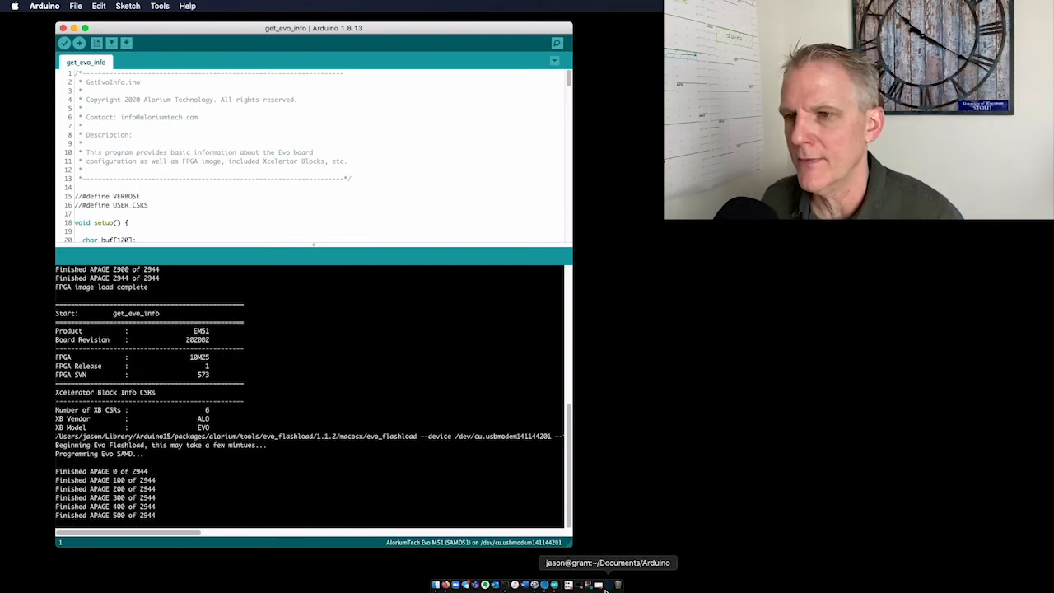
pyautogui.click(598, 584)
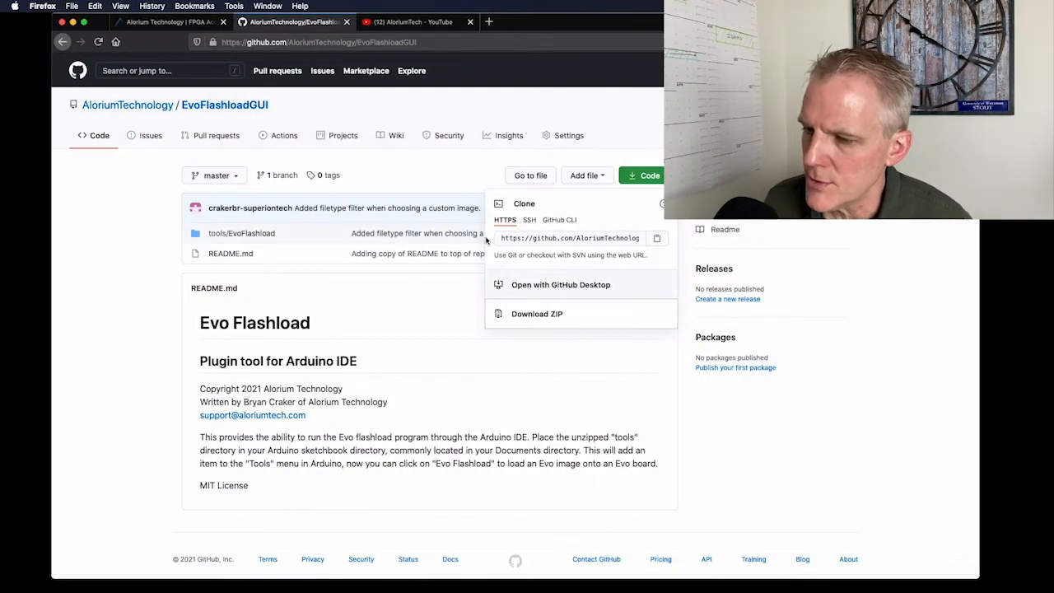
pyautogui.click(412, 22)
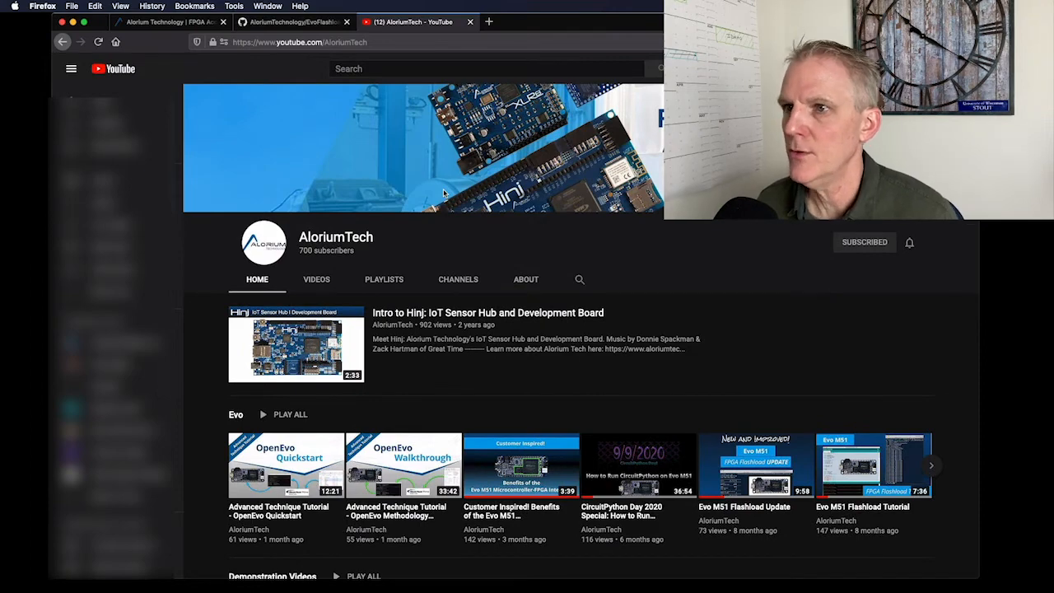
pyautogui.scroll(-5, 484, 336)
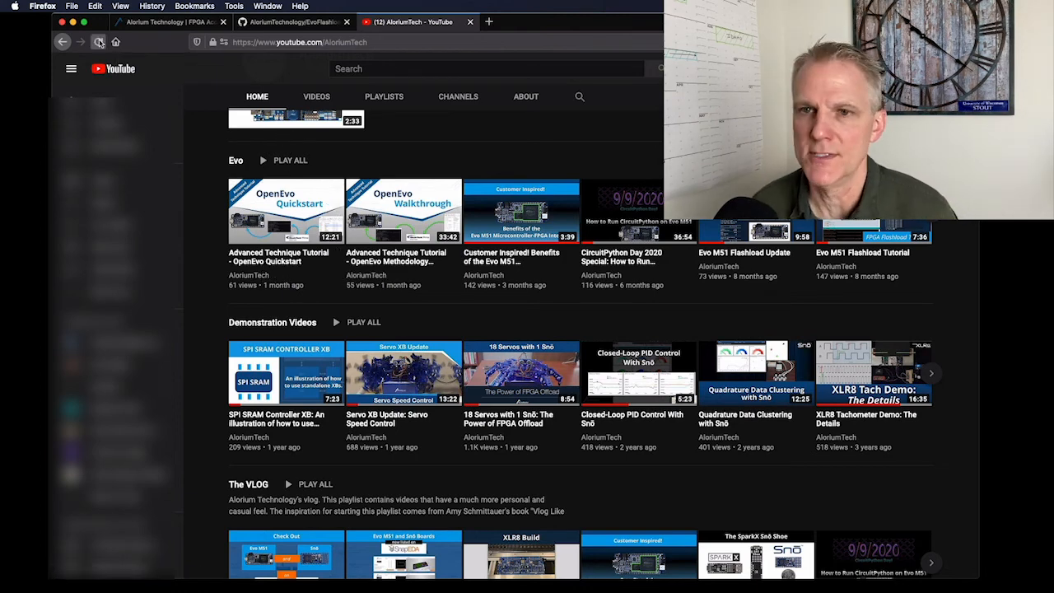
pyautogui.click(72, 22)
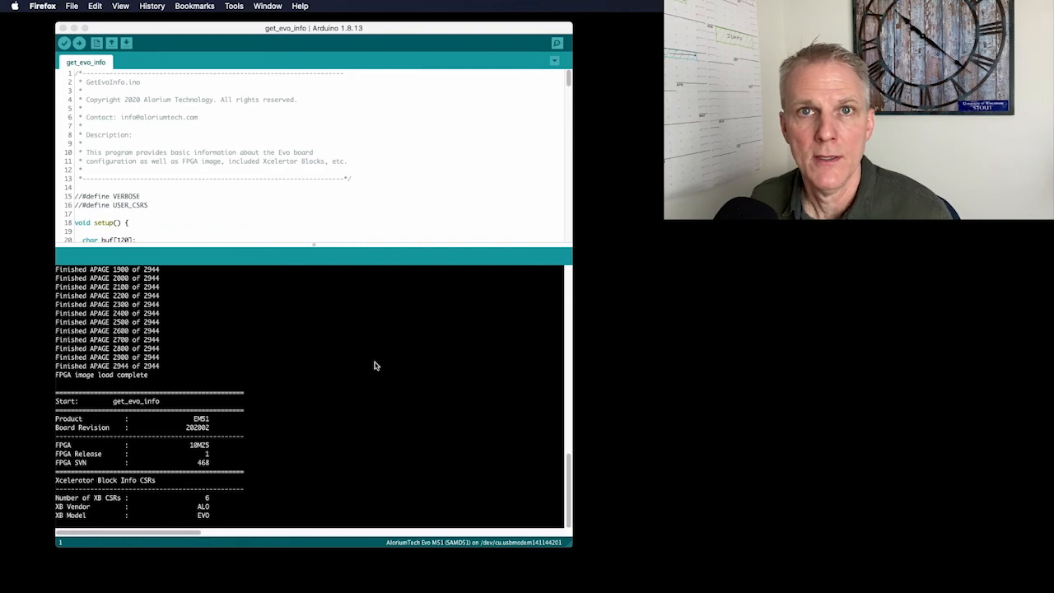
# Check the FPGA SVN value in the console output produced after flashing the custom image.
pyautogui.click(199, 464)
pyautogui.moveTo(399, 359); pyautogui.dragTo(432, 361)
pyautogui.click(453, 356)
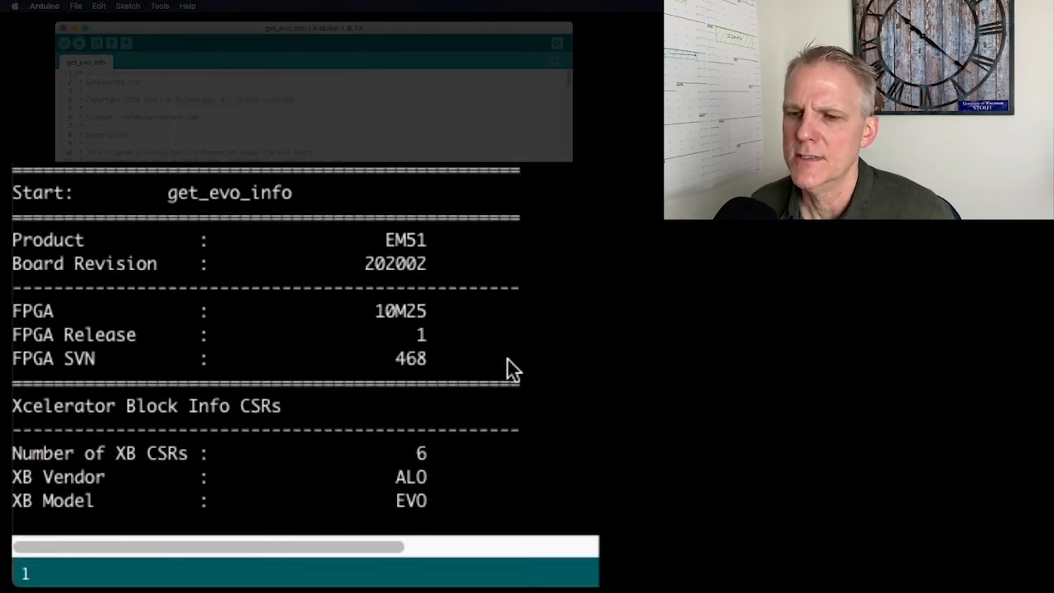